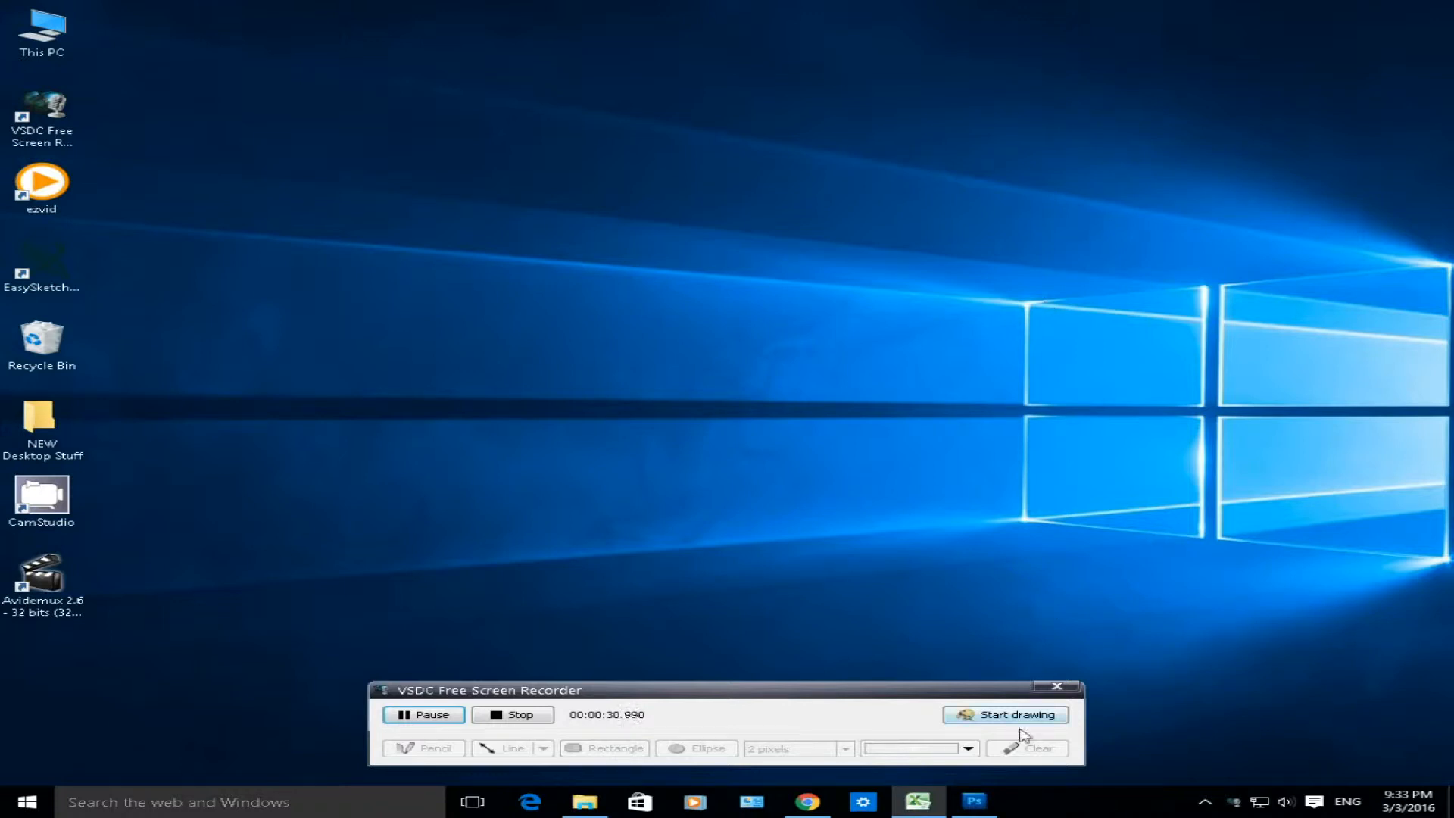
- Switch to the open Excel workbook containing the product sales table
{"action": "left_click", "coordinate": [918, 802]}
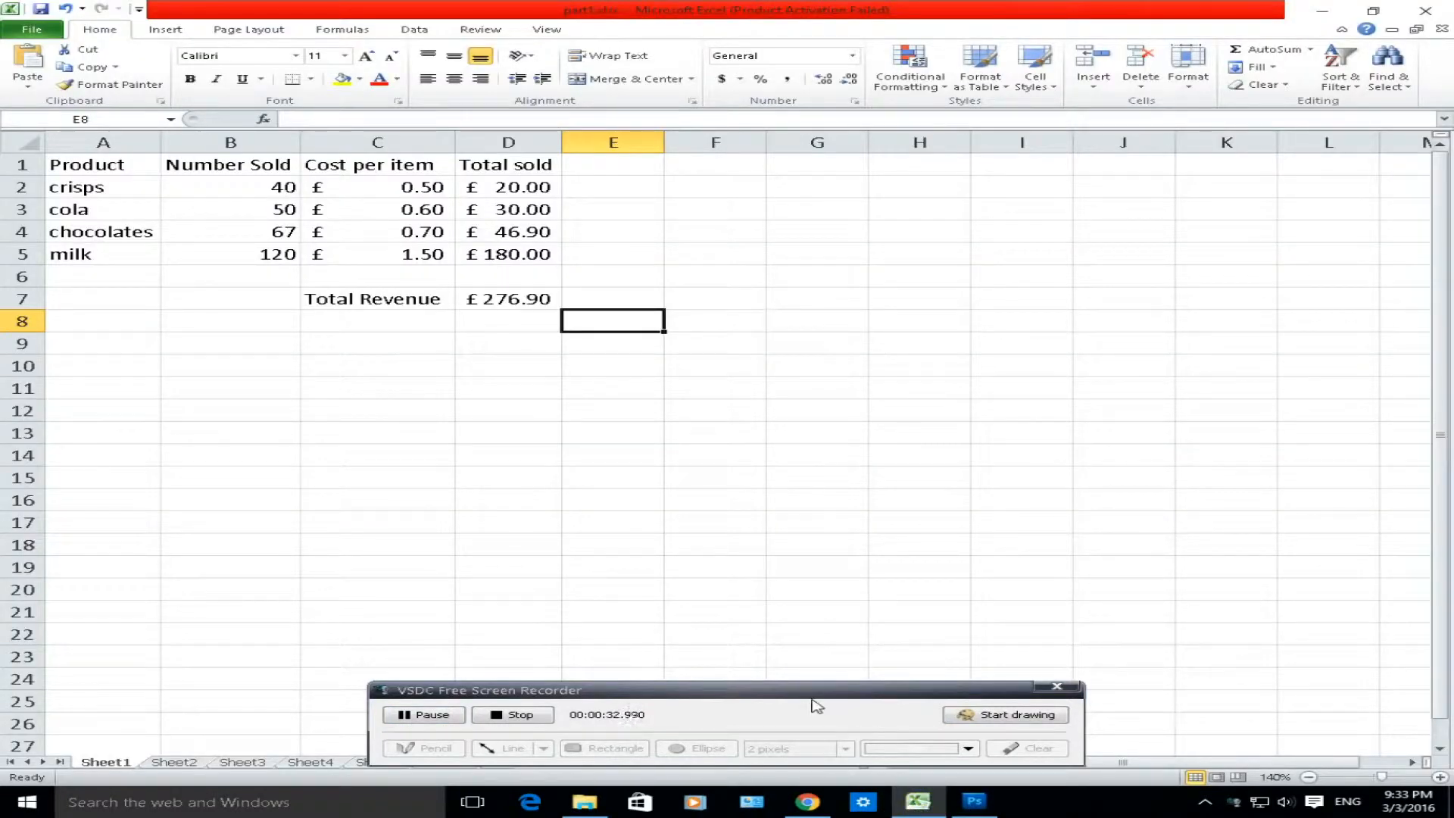
{"action": "mouse_move", "coordinate": [812, 694]}
{"action": "left_mouse_down"}
{"action": "mouse_move", "coordinate": [802, 686]}
{"action": "mouse_move", "coordinate": [802, 716]}
{"action": "left_mouse_up"}
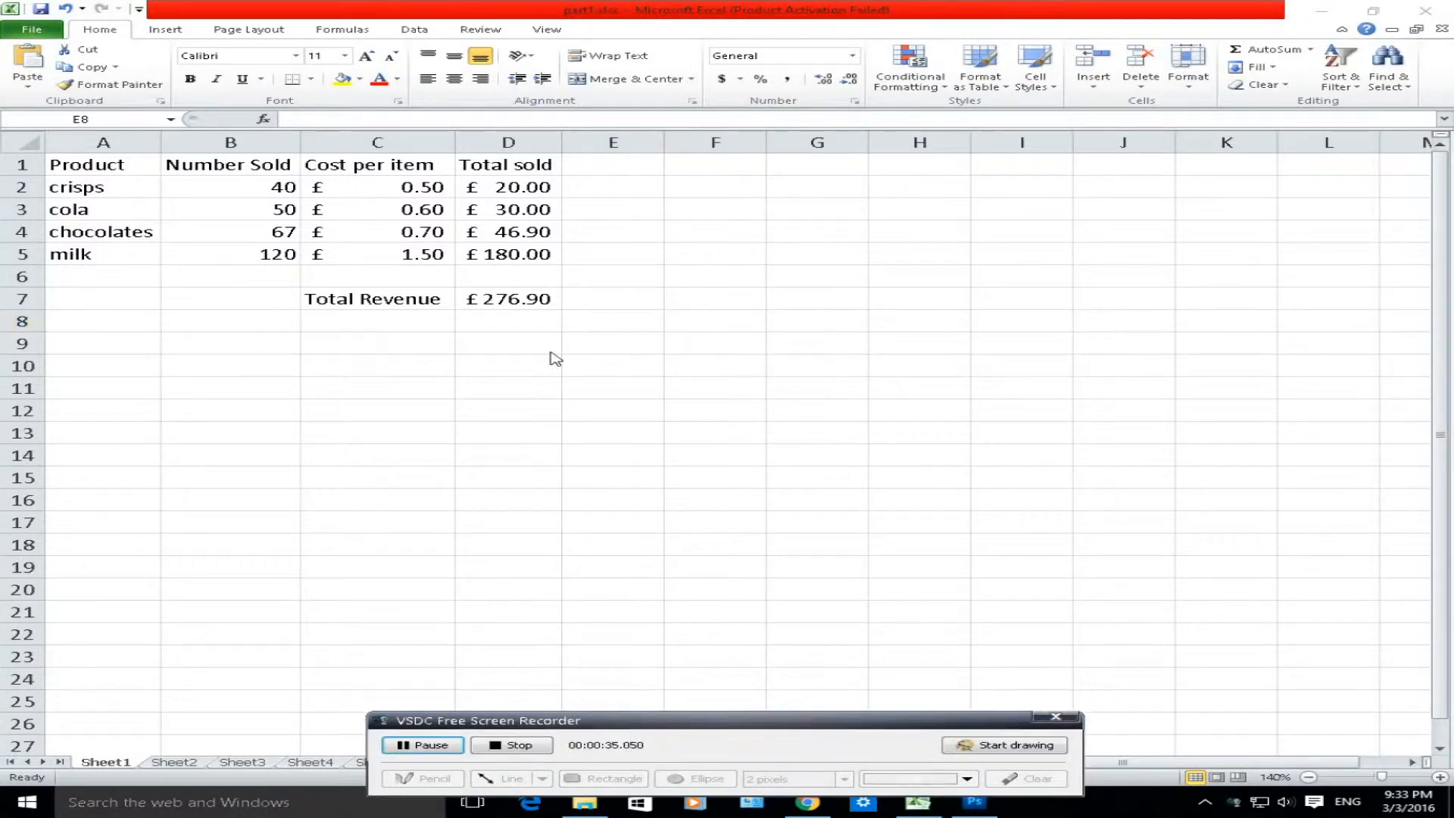
- Examine the sales table in A1:D7, including the cost values and the formulas behind the Total sold and Total Revenue cells
{"action": "left_click", "coordinate": [112, 164]}
{"action": "left_click_drag", "start_coordinate": [112, 165], "coordinate": [499, 303]}
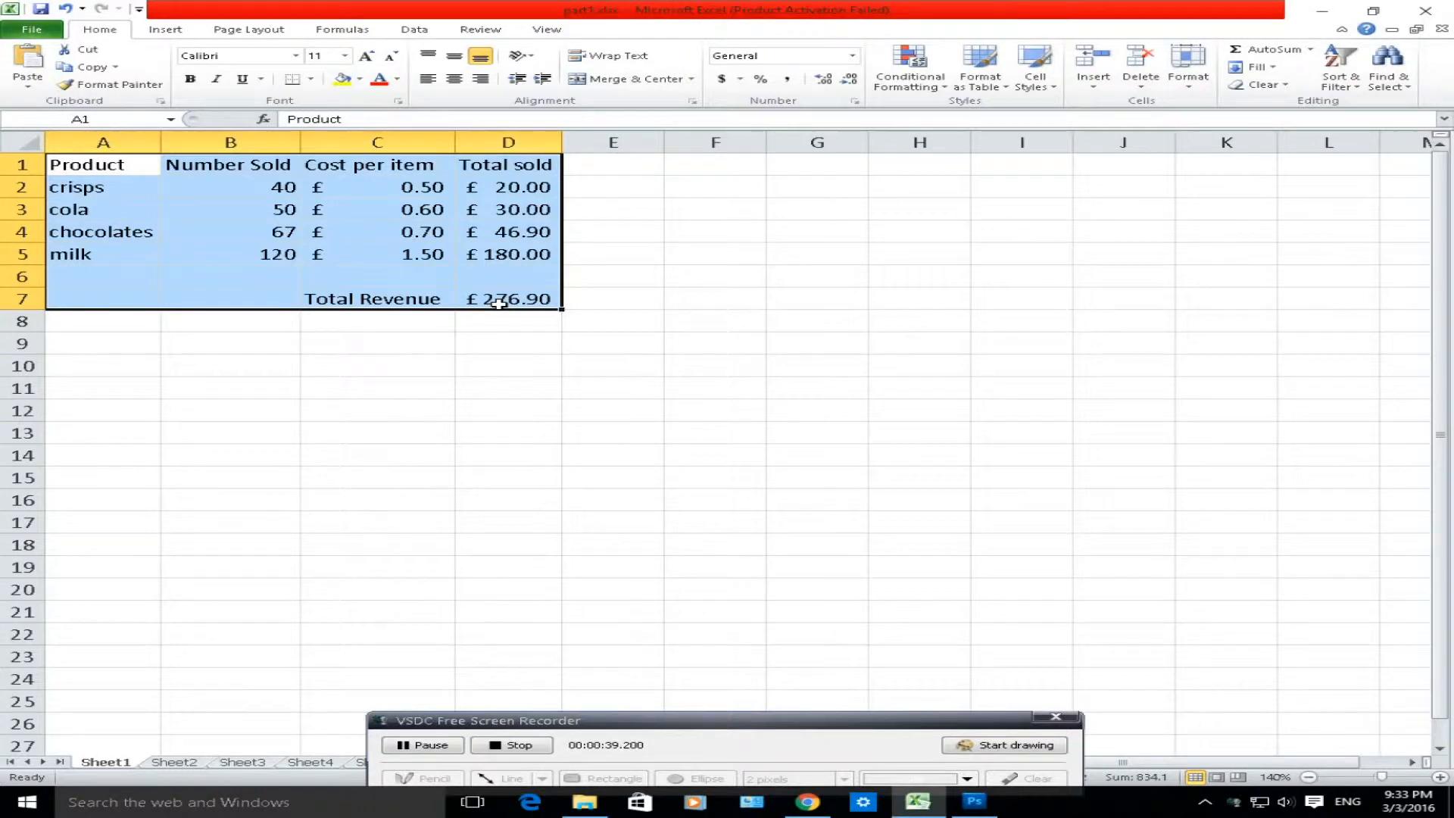
{"action": "left_click", "coordinate": [616, 297]}
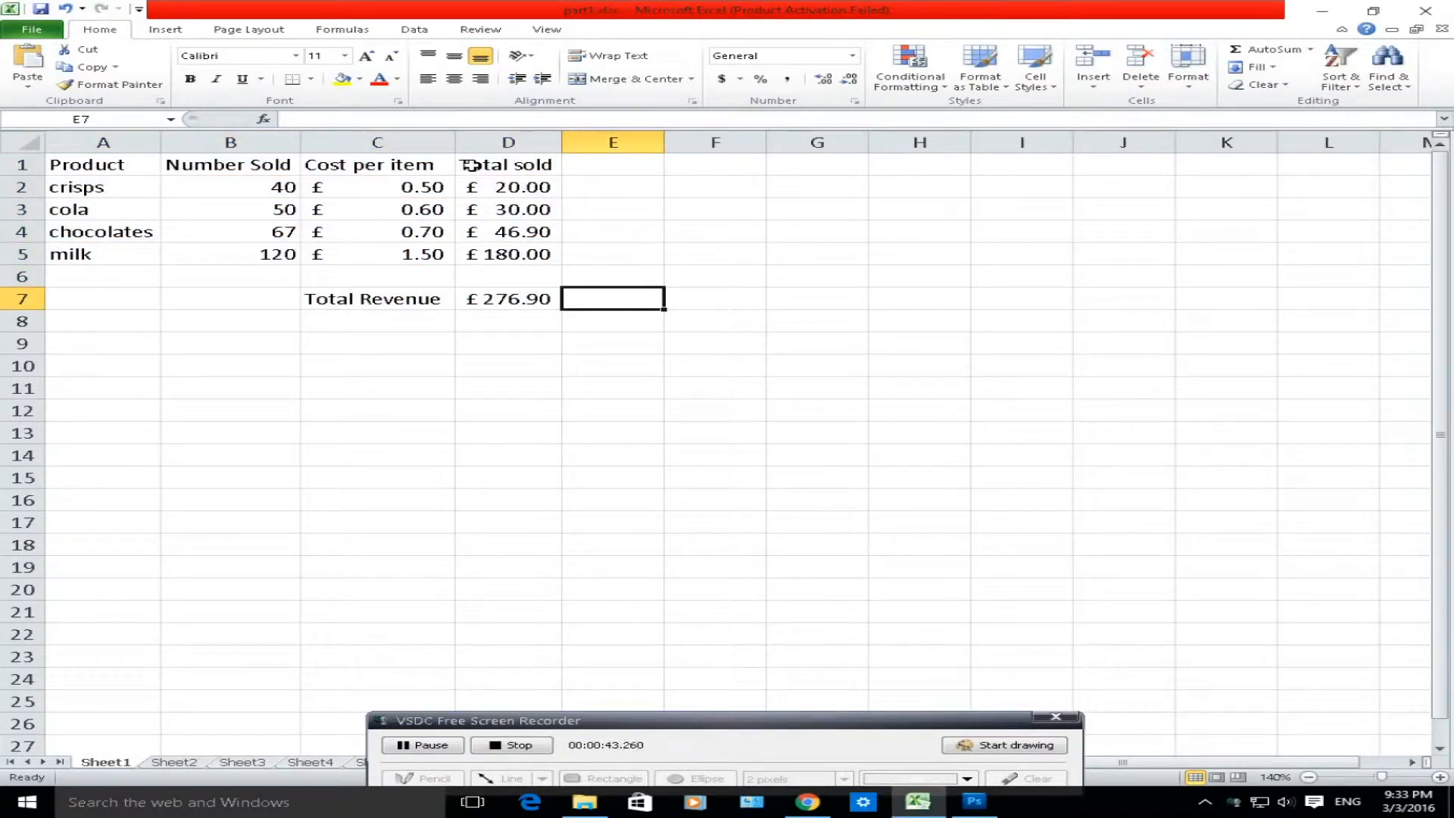
{"action": "left_click_drag", "start_coordinate": [480, 189], "coordinate": [484, 248]}
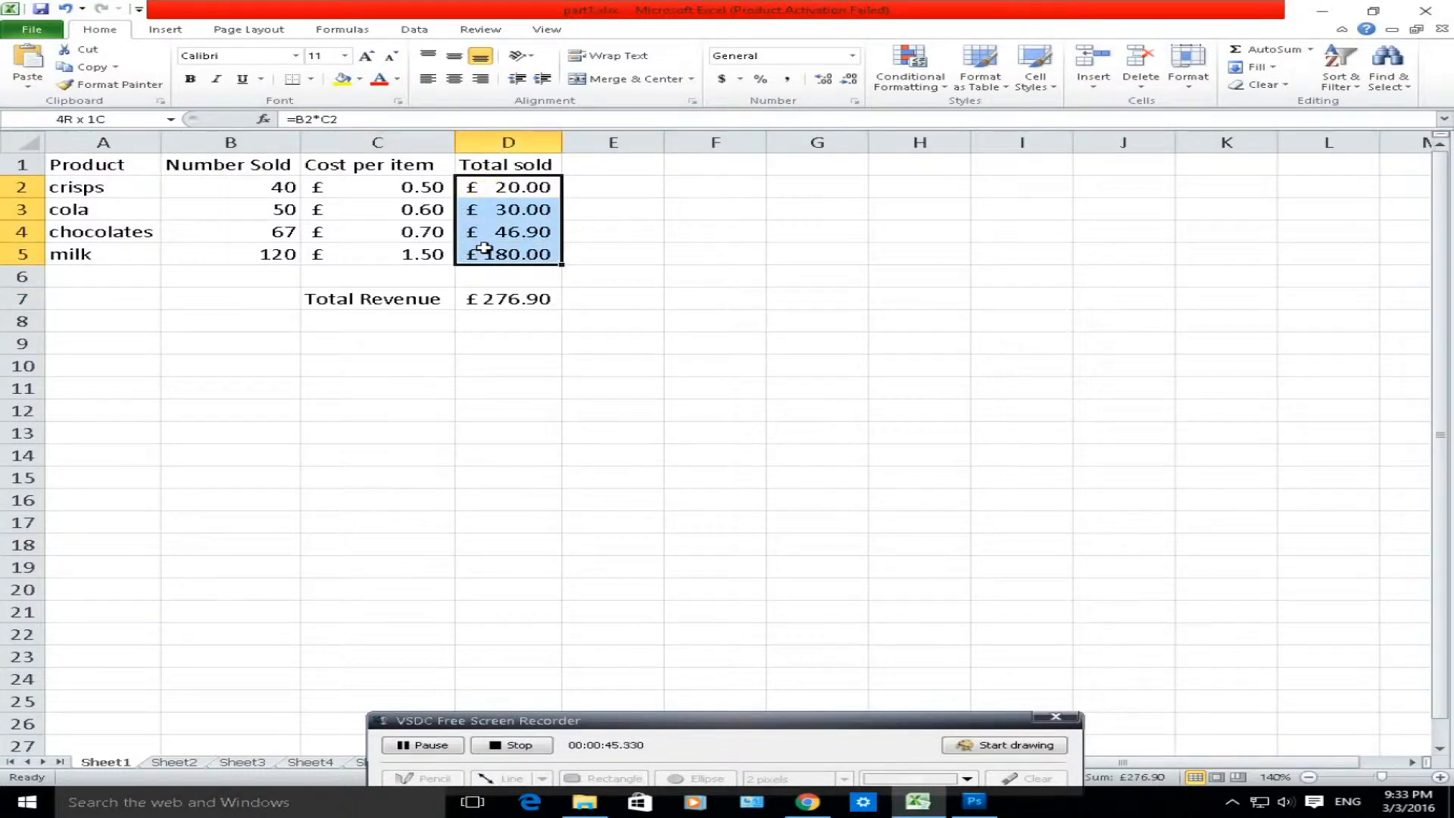
{"action": "left_click_drag", "start_coordinate": [343, 191], "coordinate": [422, 250]}
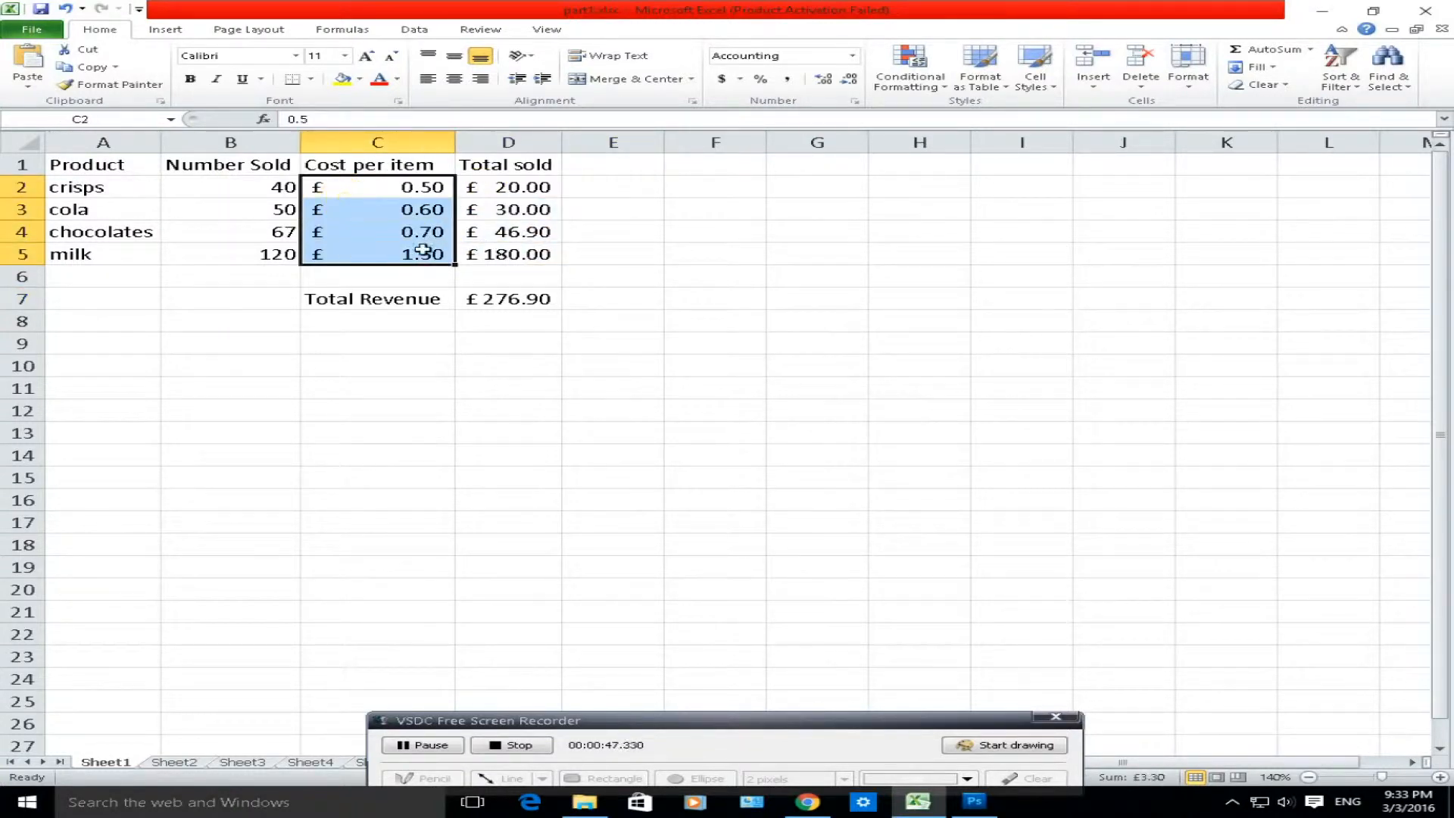
{"action": "left_click", "coordinate": [479, 187]}
{"action": "left_click", "coordinate": [486, 211]}
{"action": "left_click", "coordinate": [485, 234]}
{"action": "left_click", "coordinate": [488, 254]}
{"action": "left_click", "coordinate": [500, 189]}
{"action": "left_click", "coordinate": [499, 300]}
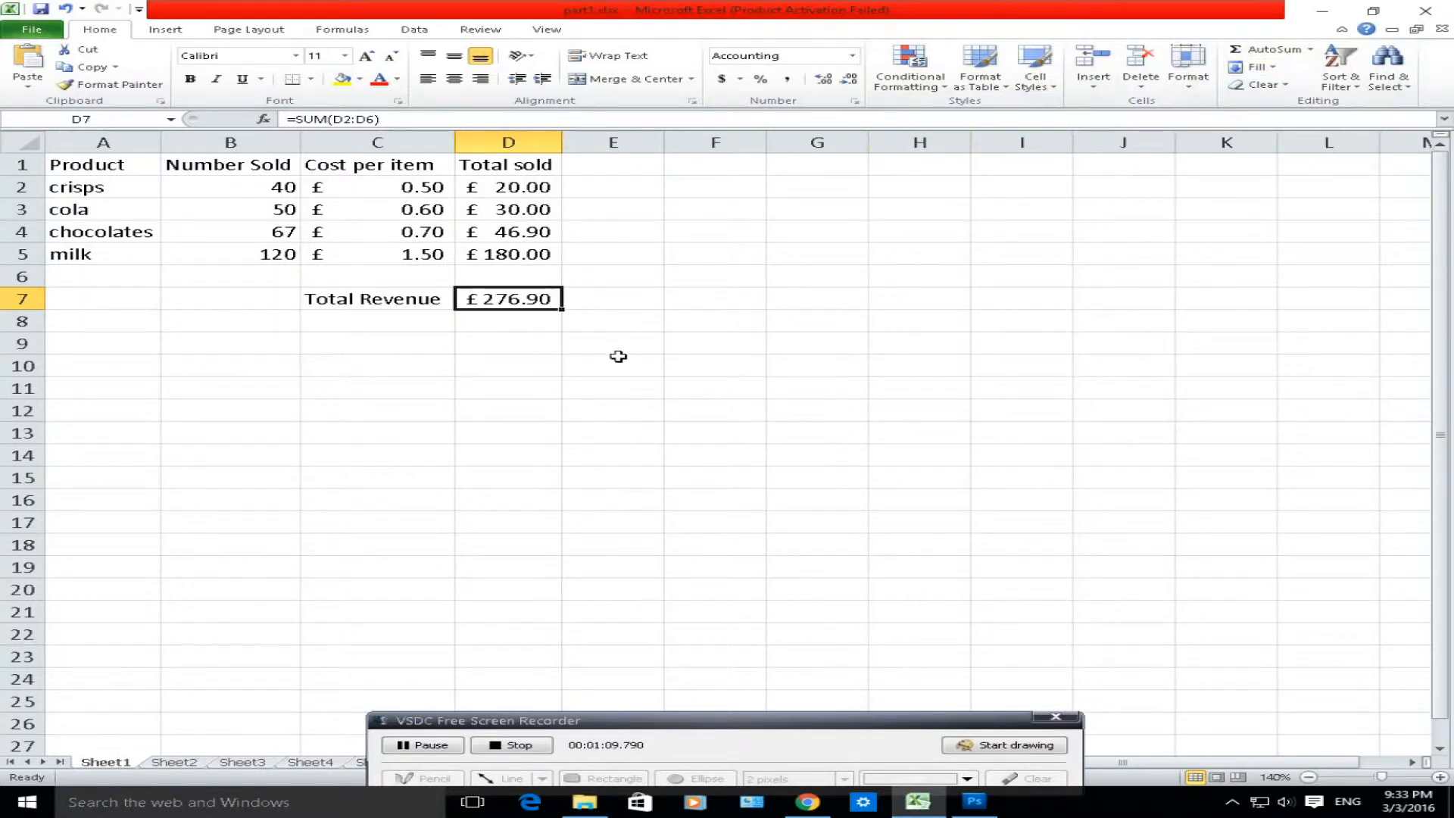
{"action": "left_click", "coordinate": [661, 373]}
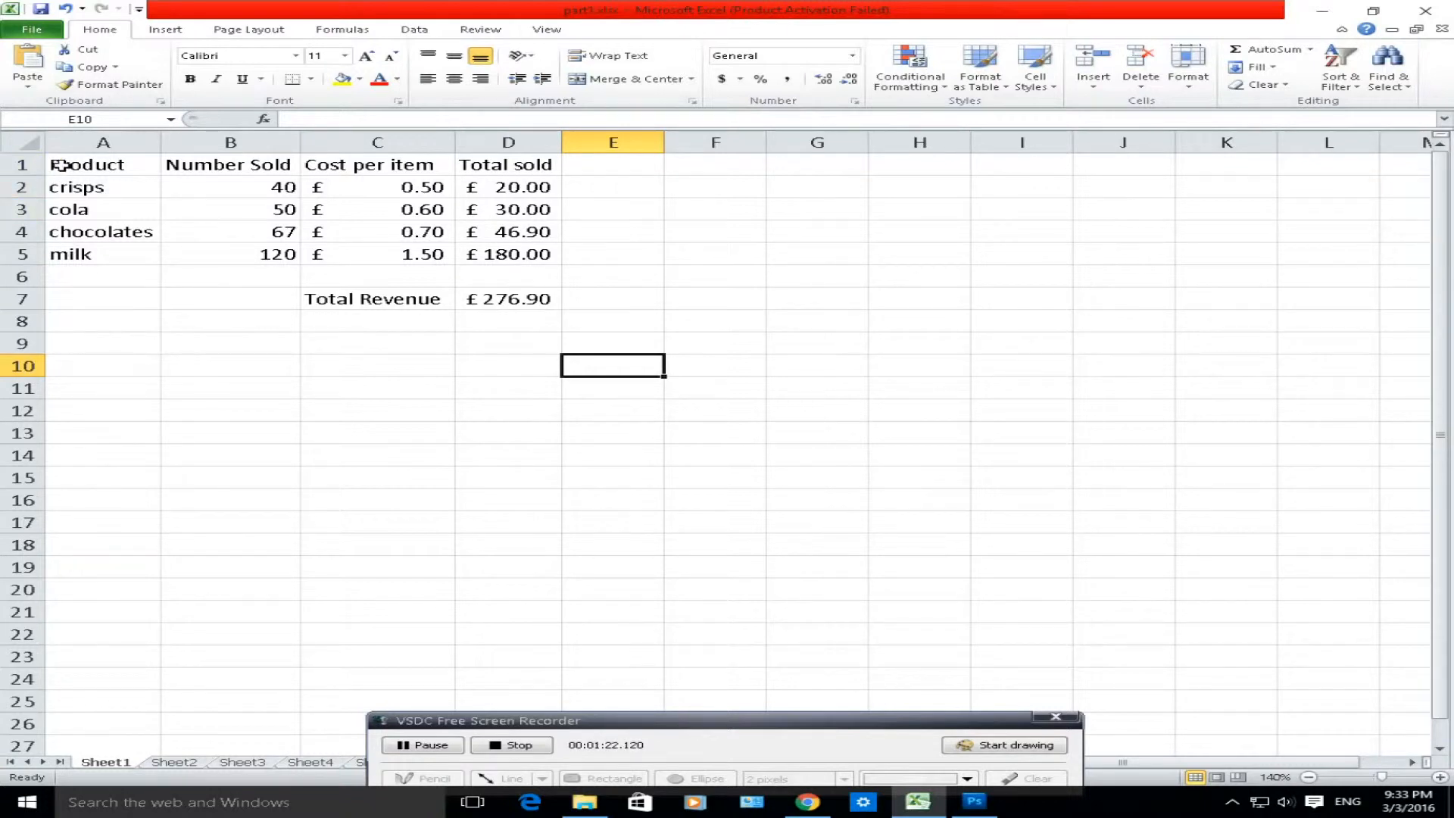
- Insert three blank rows above the table's header row
{"action": "left_click", "coordinate": [11, 164]}
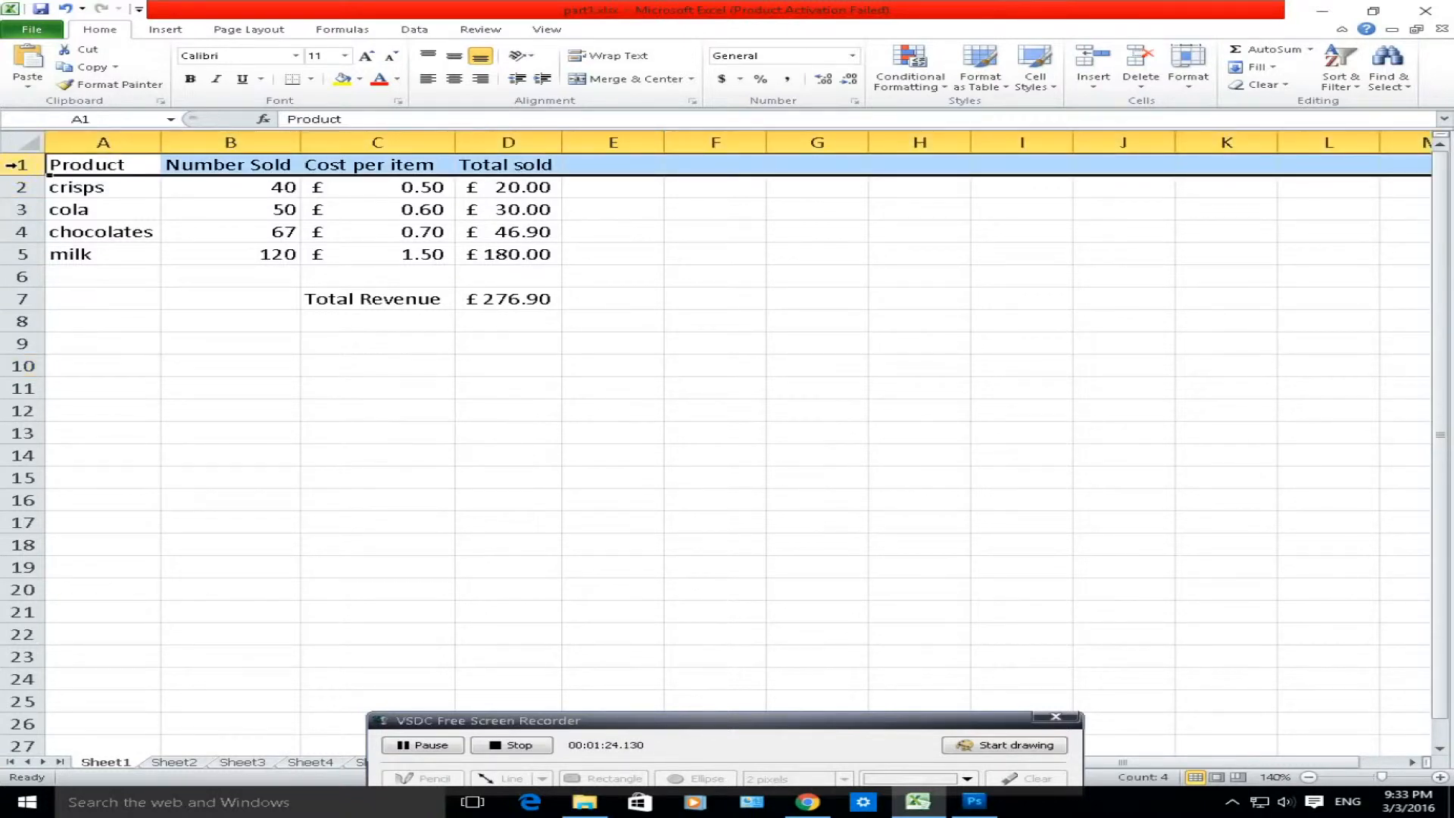
{"action": "right_click", "coordinate": [11, 164]}
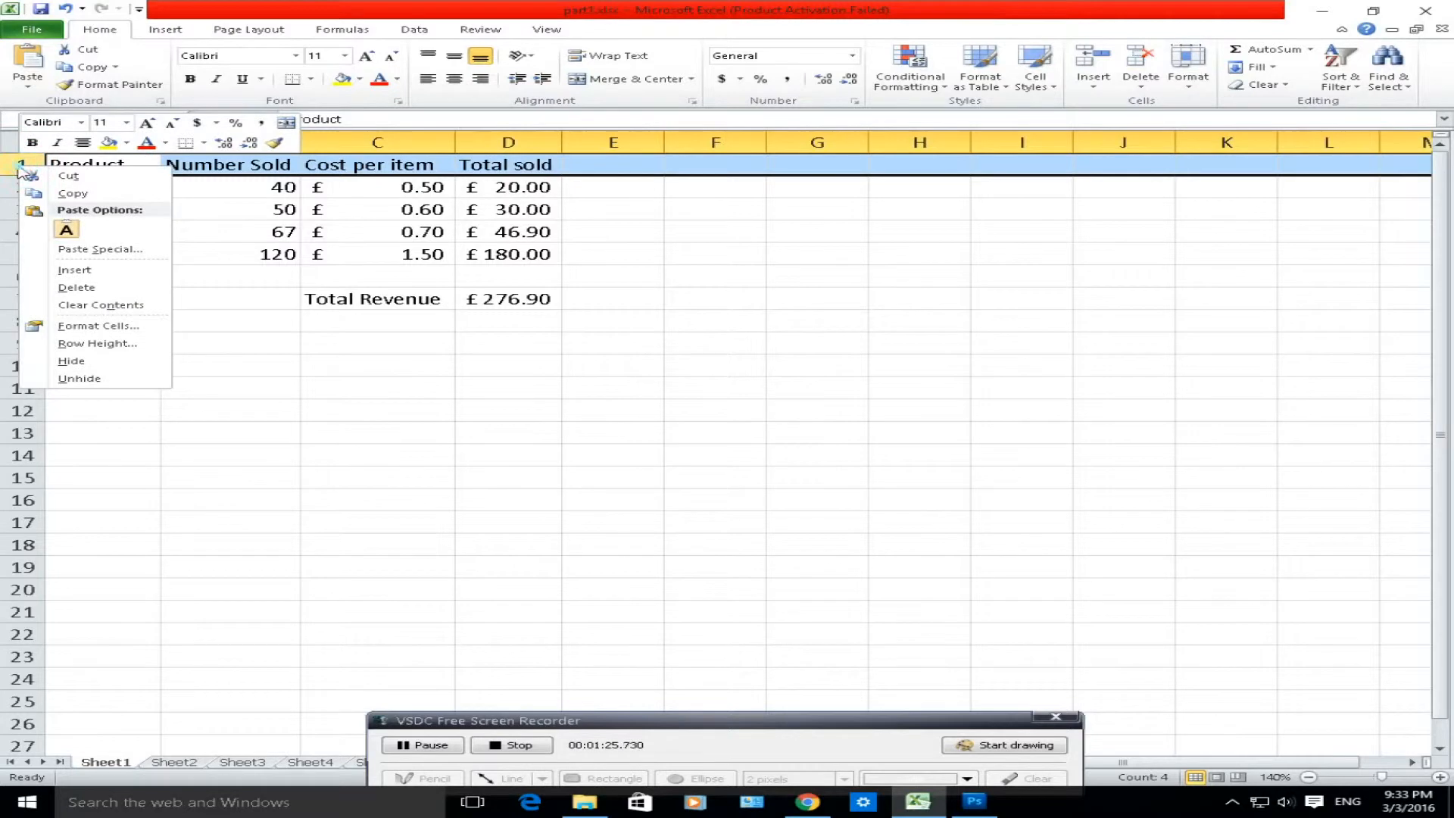
{"action": "left_click", "coordinate": [47, 274]}
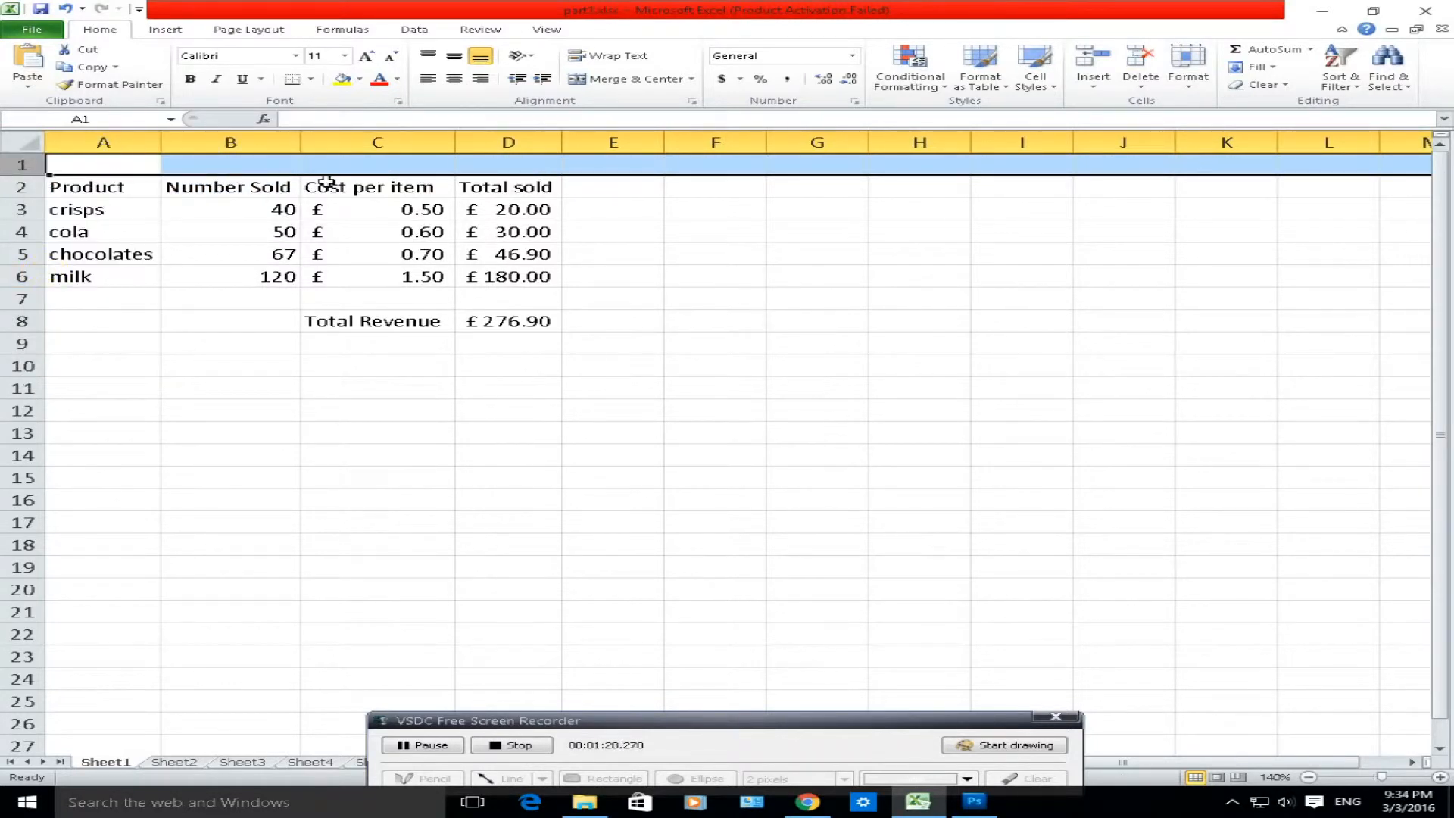
{"action": "right_click", "coordinate": [10, 166]}
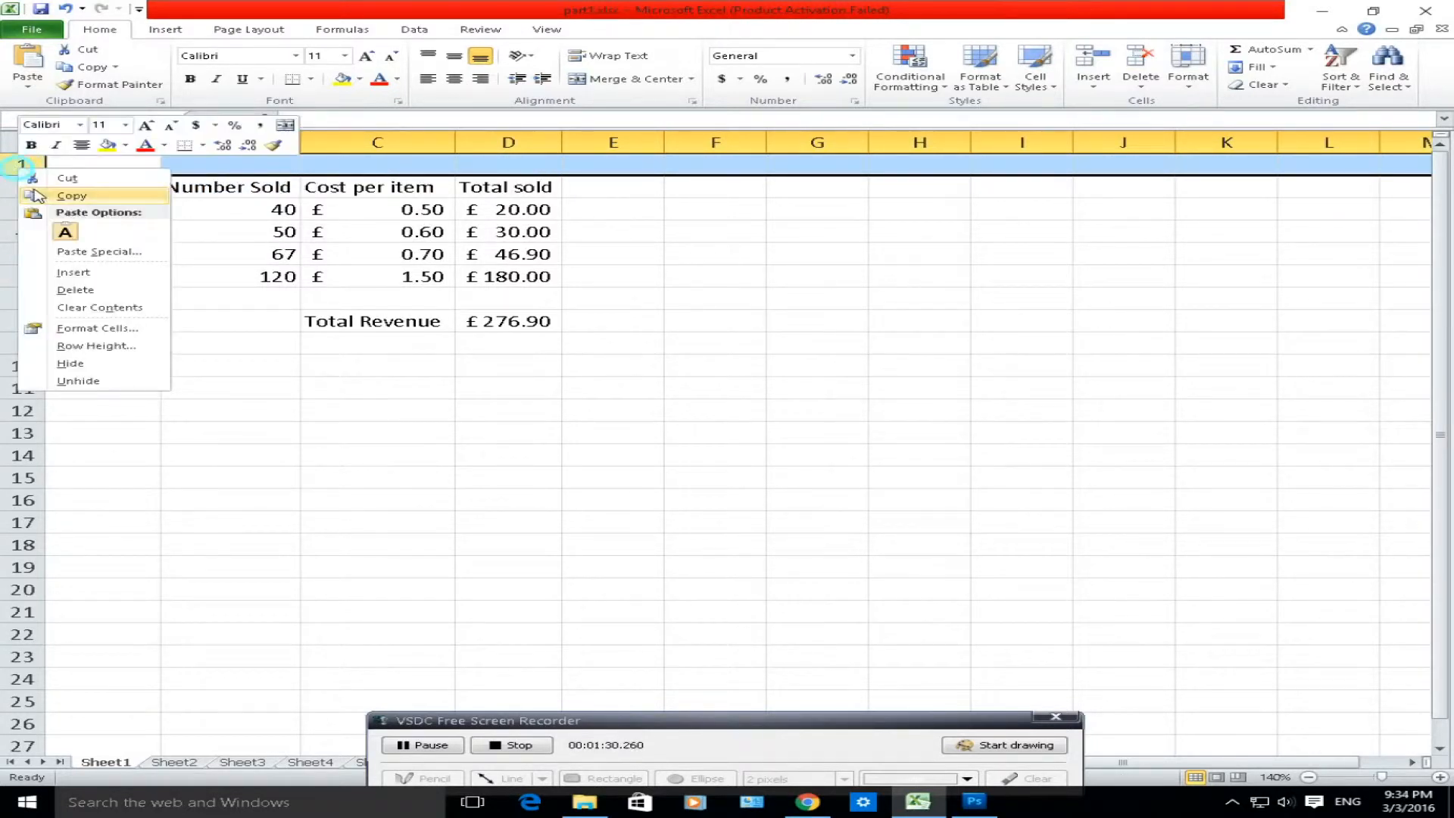
{"action": "left_click", "coordinate": [59, 272]}
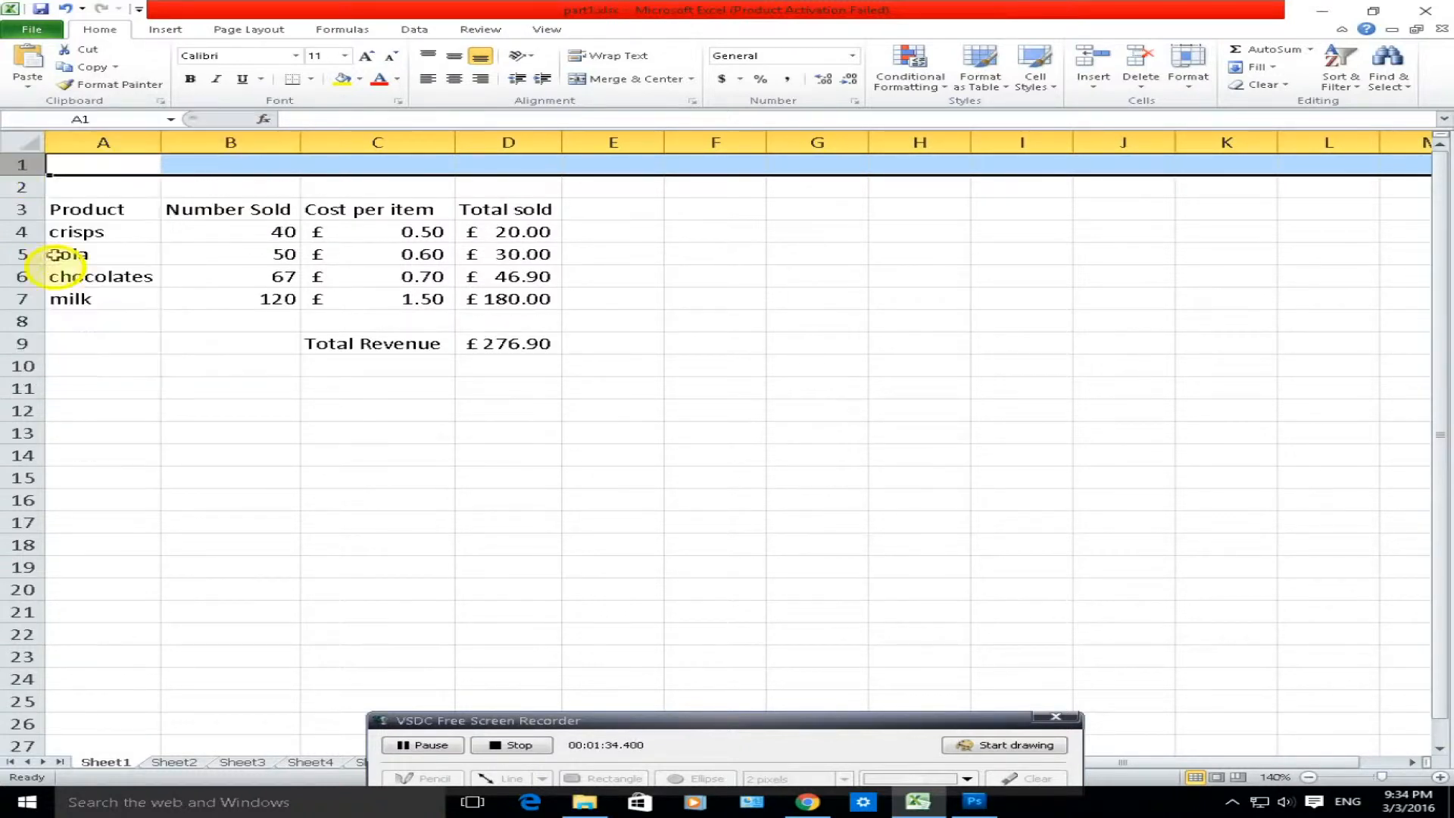
{"action": "right_click", "coordinate": [23, 162]}
{"action": "left_click", "coordinate": [75, 268]}
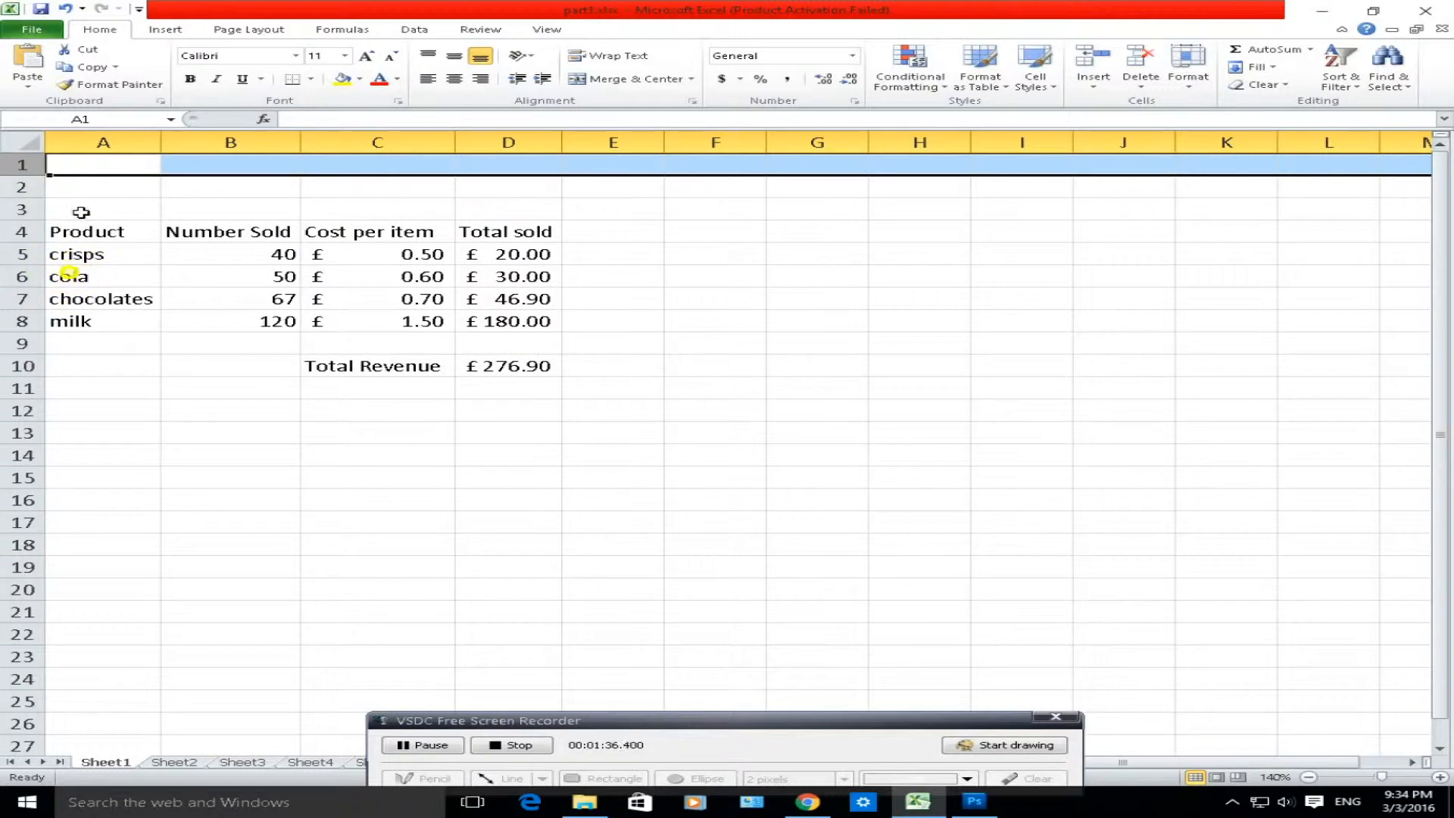
- Enter the title SHOP SPREADSHEET in cell A1
{"action": "left_click", "coordinate": [111, 158]}
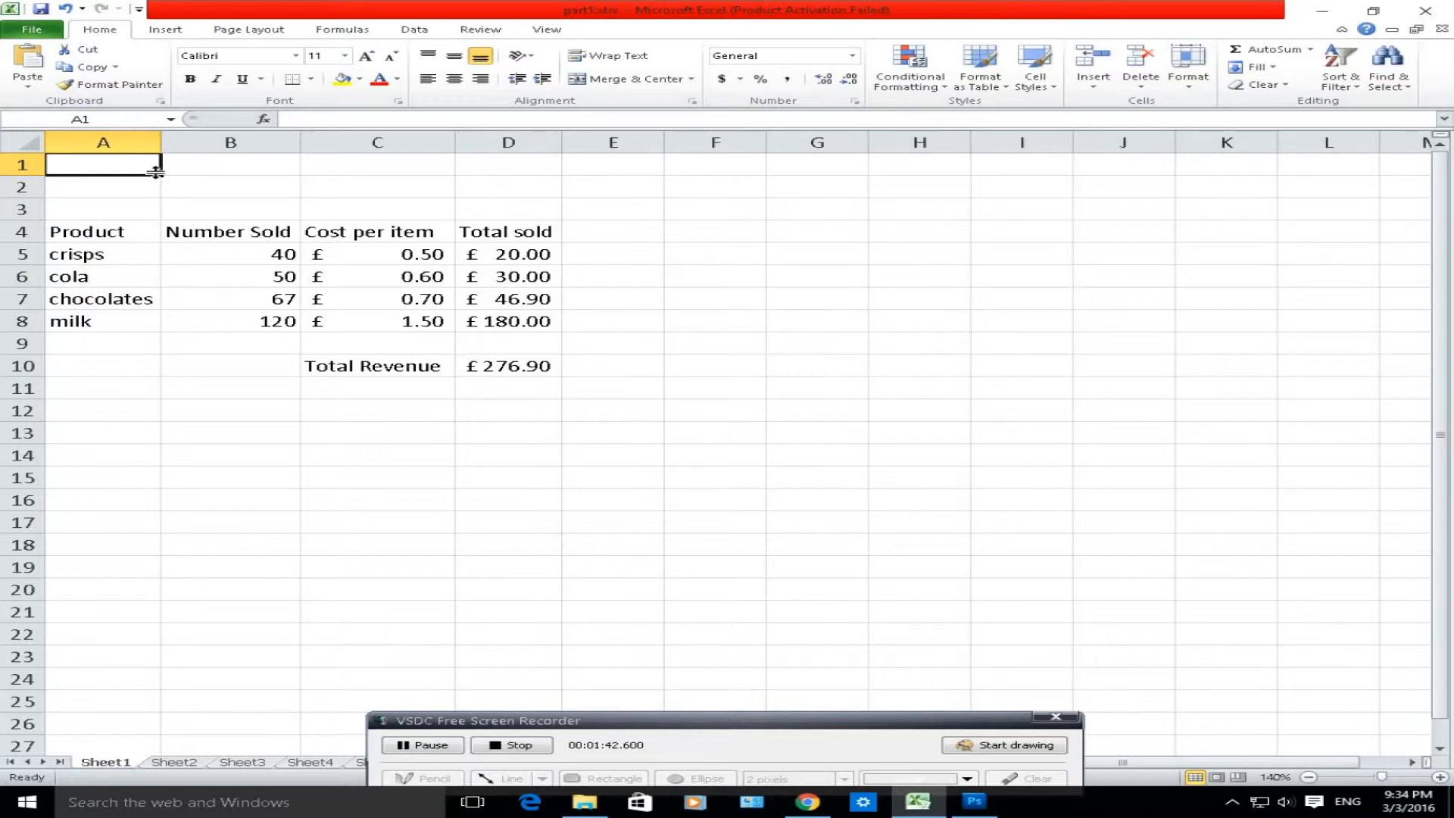
{"action": "type", "text": "SHOer"}
{"action": "key", "text": "BackSpace"}
{"action": "key", "text": "BackSpace"}
{"action": "key", "text": "BackSpace"}
{"action": "type", "text": "op"}
{"action": "key", "text": "BackSpace"}
{"action": "key", "text": "BackSpace"}
{"action": "type", "text": "OP SPREADSHEET"}
{"action": "left_click", "coordinate": [199, 206]}
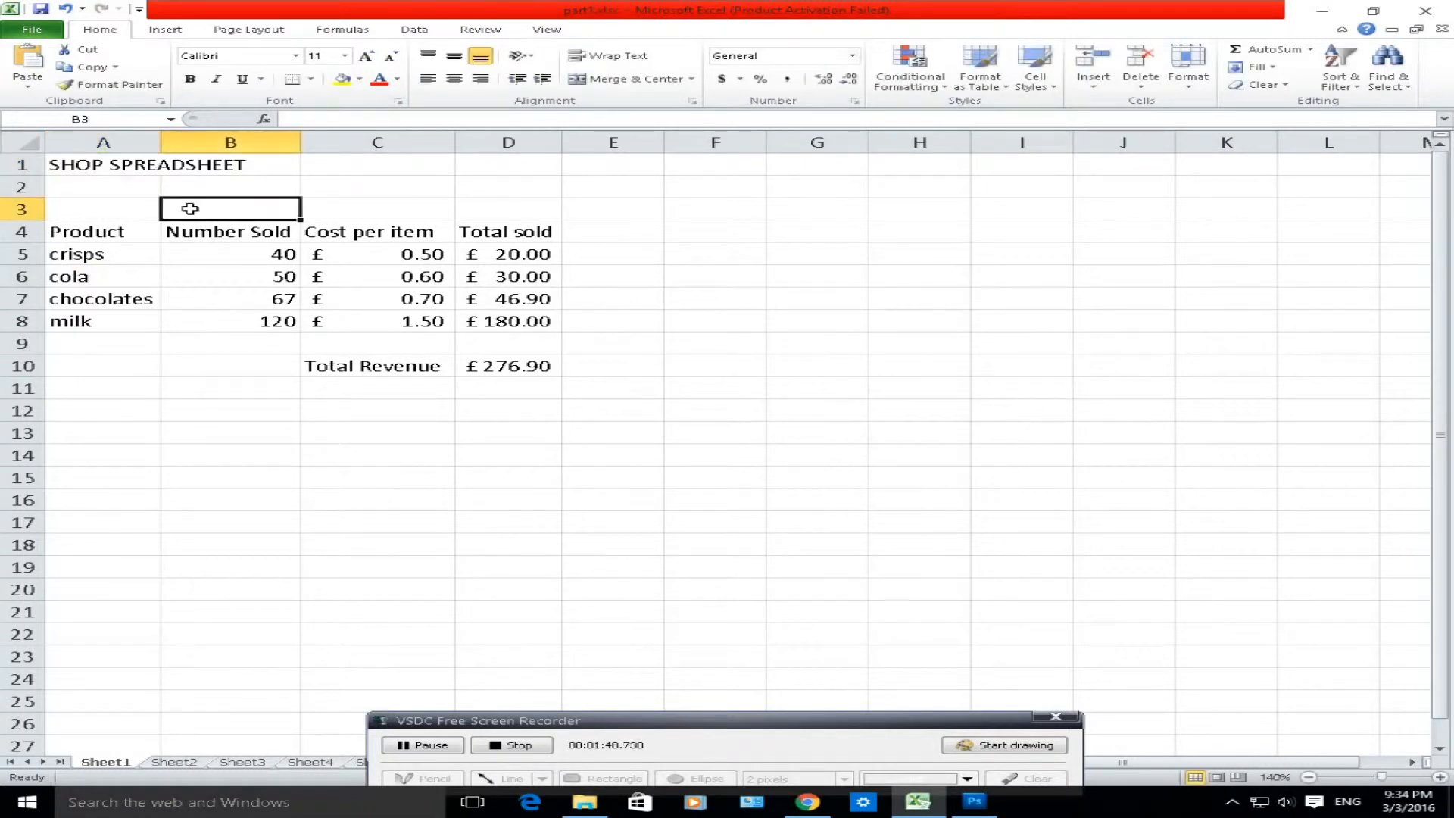
- Merge and center the title across cells A1 to D1
{"action": "left_click", "coordinate": [110, 169]}
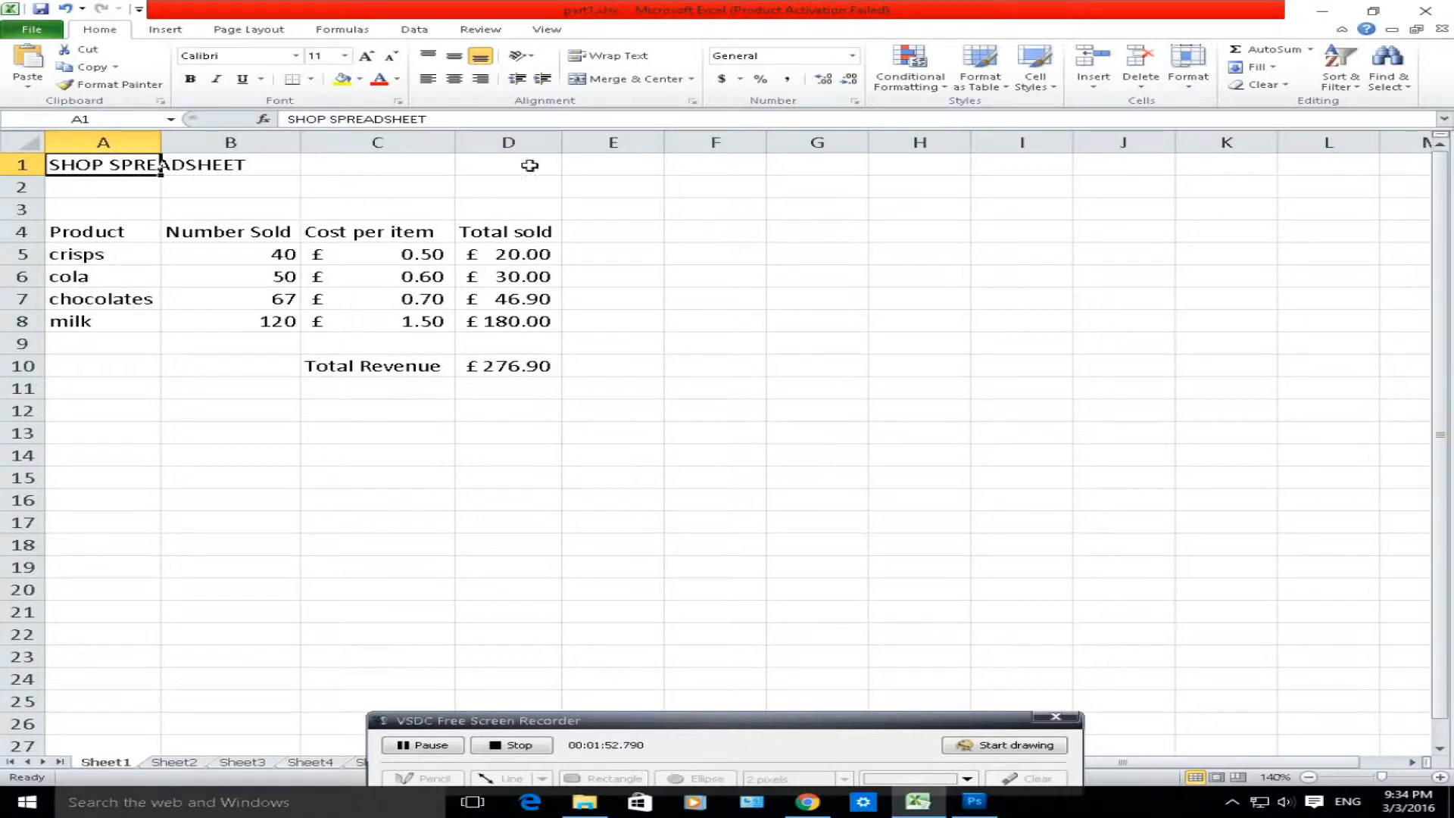
{"action": "left_click_drag", "start_coordinate": [74, 161], "coordinate": [515, 162]}
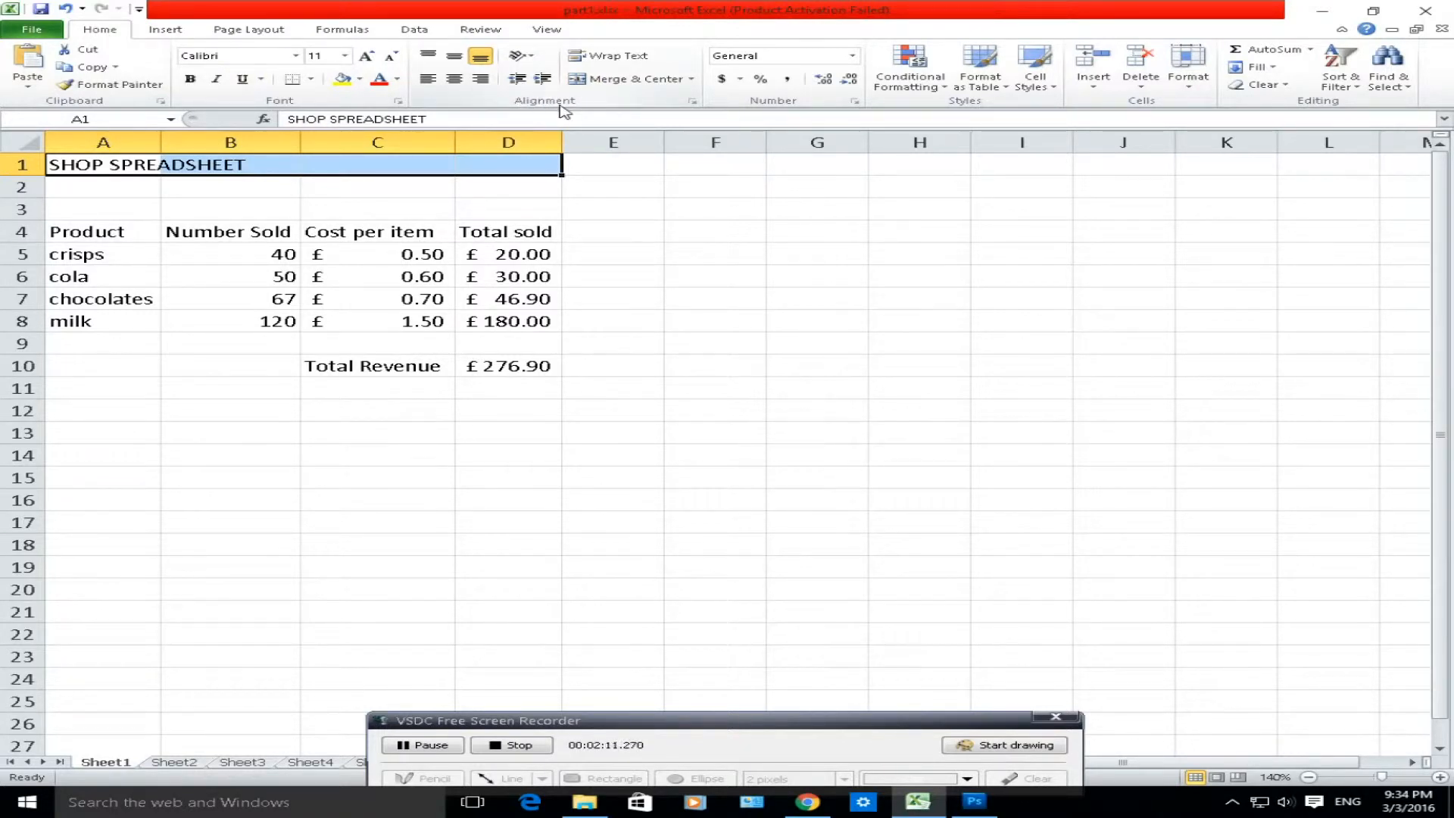
{"action": "left_click", "coordinate": [638, 85]}
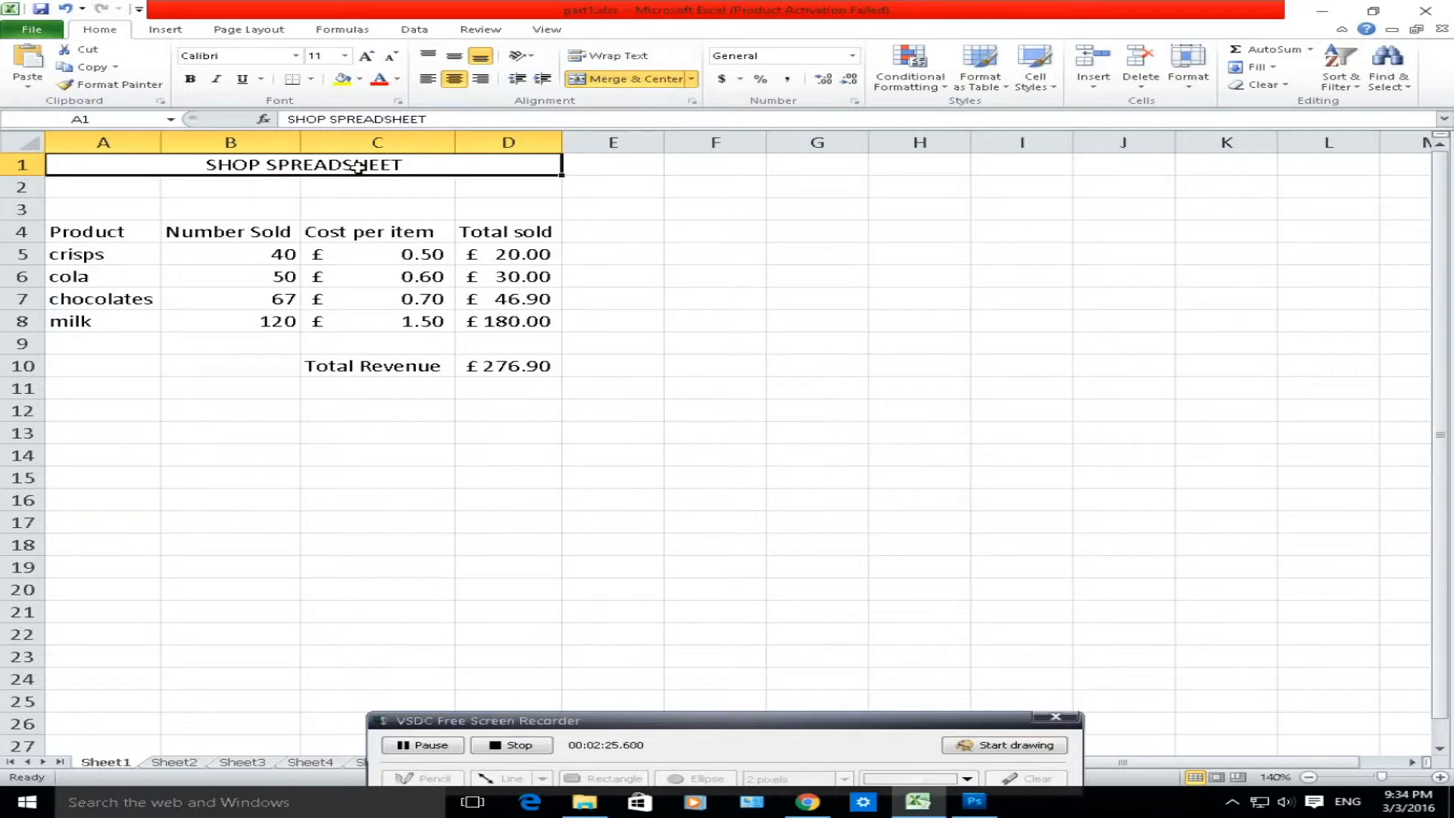
- Enlarge the SHOP SPREADSHEET title to font size 22
{"action": "left_click", "coordinate": [345, 56]}
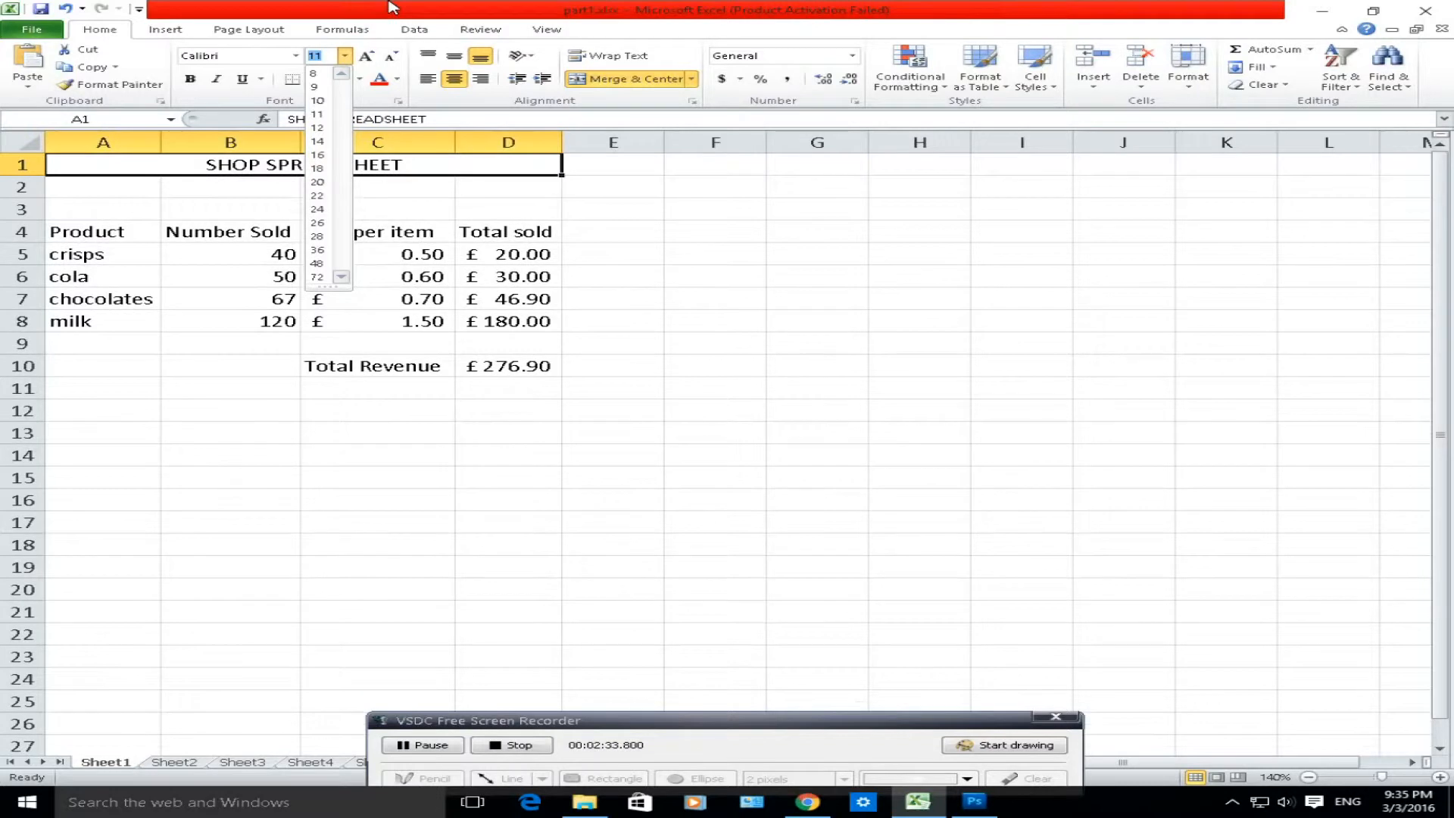
{"action": "left_click", "coordinate": [345, 56]}
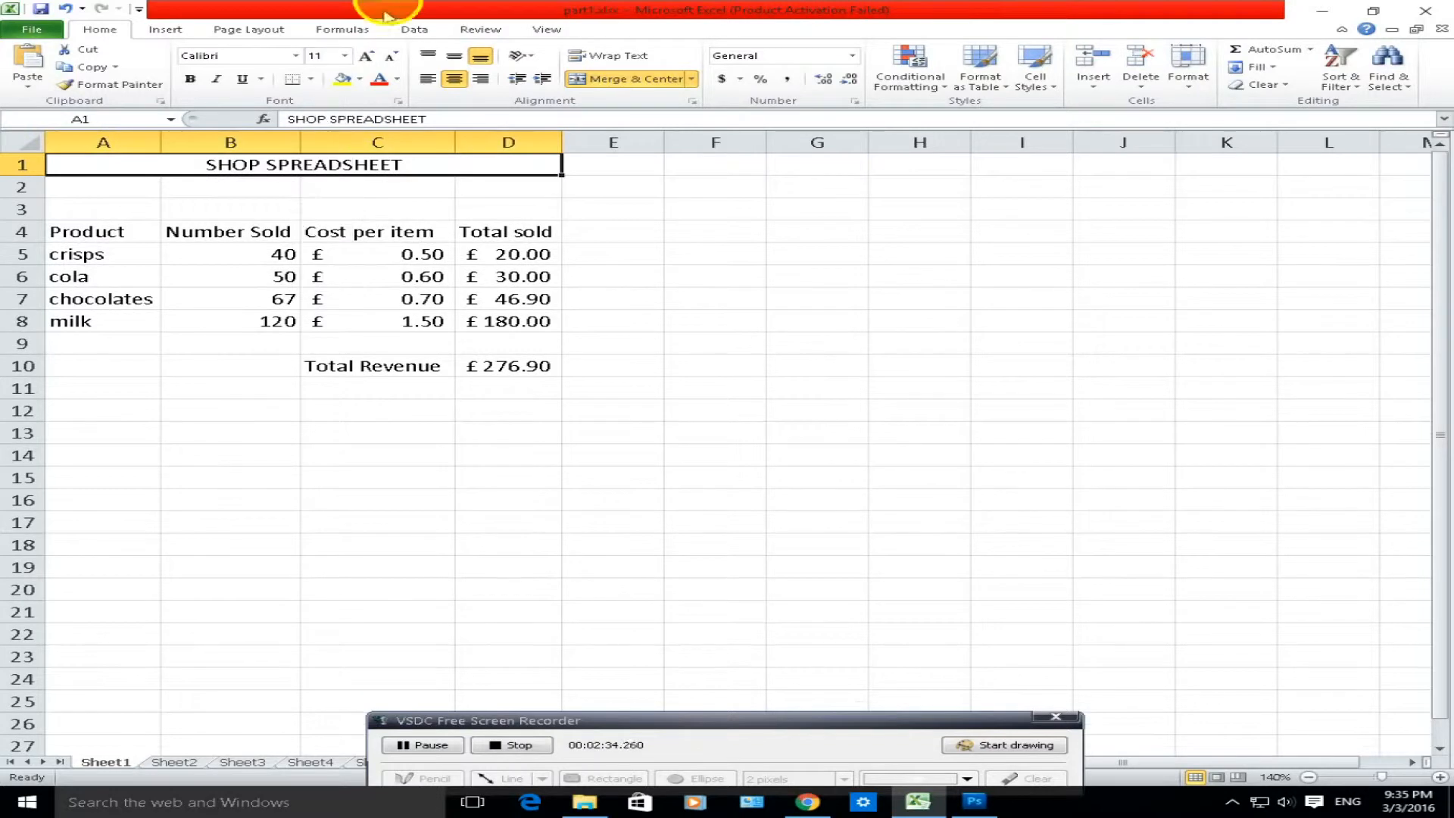
{"action": "left_click", "coordinate": [369, 57]}
{"action": "left_click", "coordinate": [369, 57]}
{"action": "left_click", "coordinate": [369, 57]}
{"action": "left_click", "coordinate": [368, 57]}
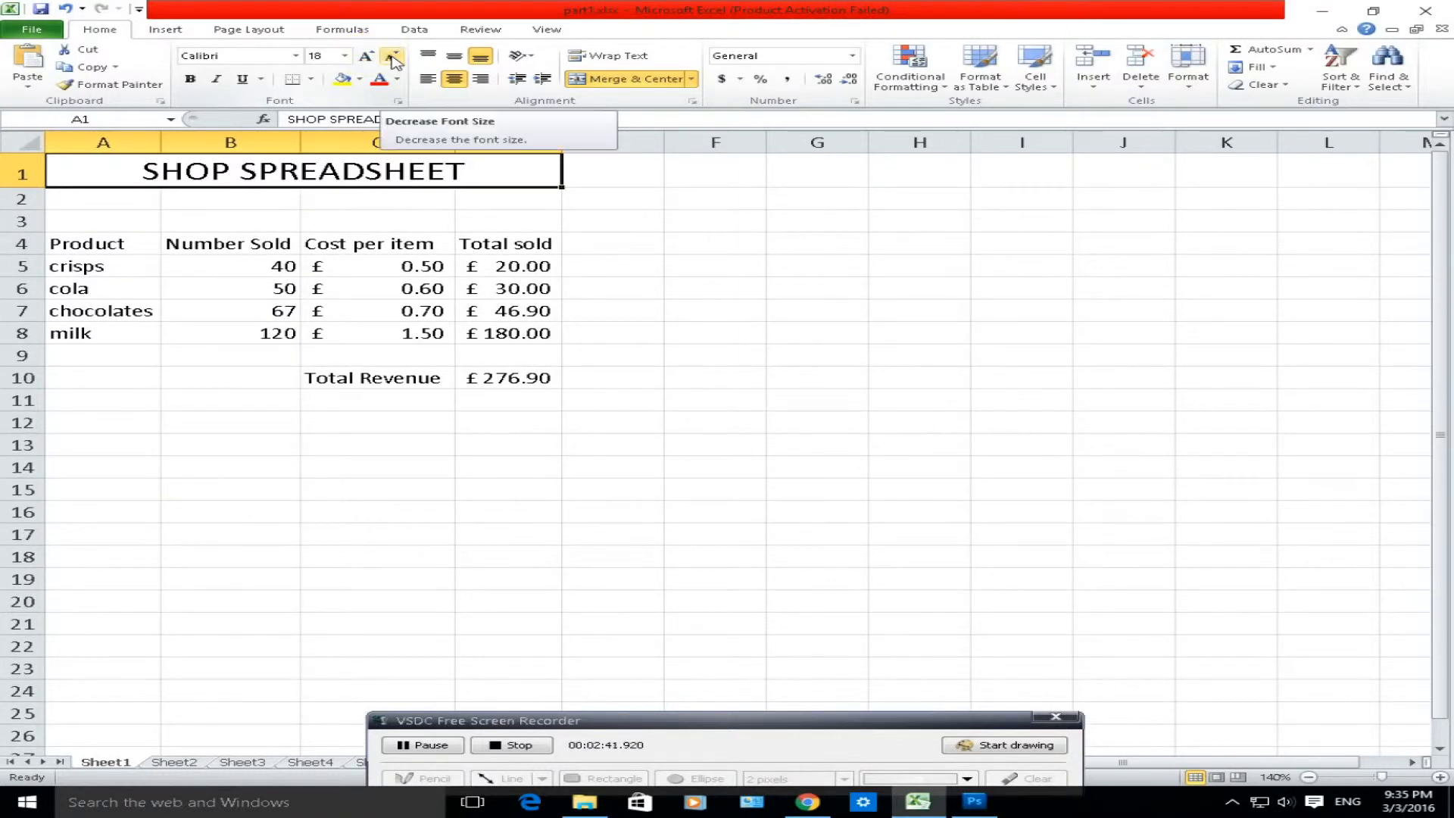
{"action": "left_click", "coordinate": [391, 59]}
{"action": "left_click", "coordinate": [391, 59]}
{"action": "left_click", "coordinate": [391, 59]}
{"action": "left_click", "coordinate": [367, 58]}
{"action": "left_click", "coordinate": [367, 57]}
{"action": "left_click", "coordinate": [368, 58]}
{"action": "left_click", "coordinate": [368, 58]}
{"action": "left_click", "coordinate": [368, 57]}
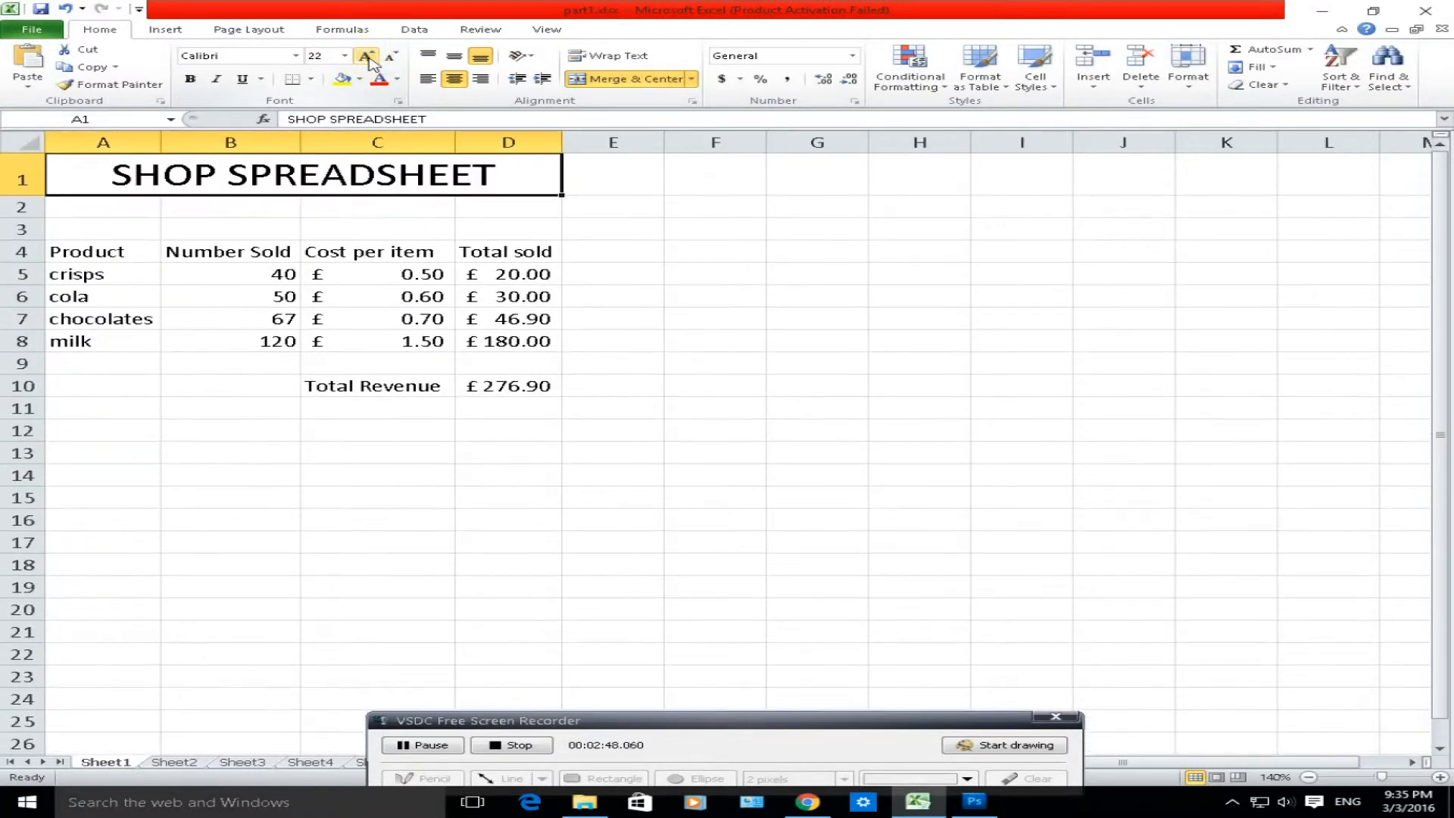
- Make the title bold and give its text a light purple theme colour
{"action": "left_click", "coordinate": [191, 80]}
{"action": "left_click", "coordinate": [398, 79]}
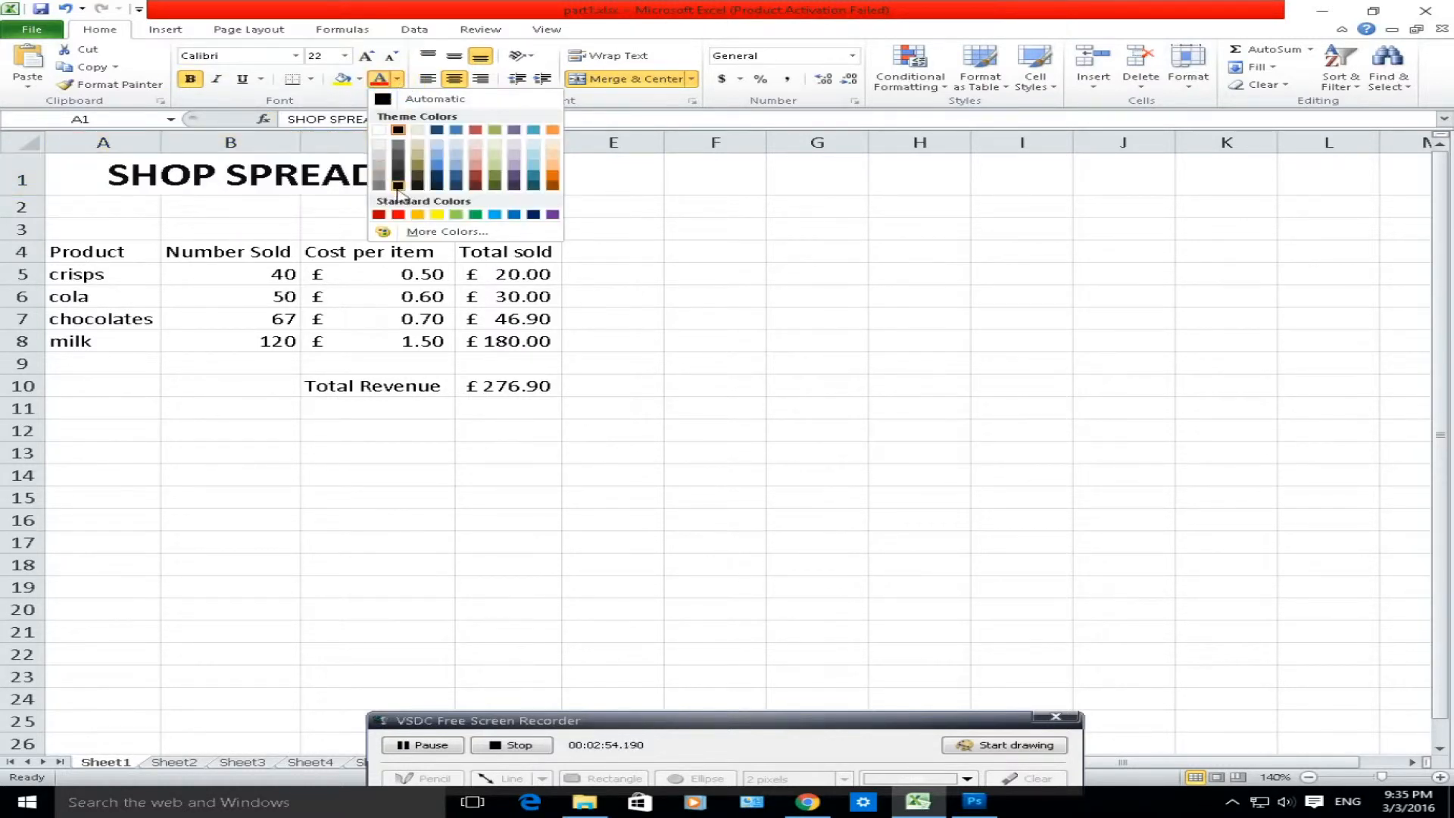
{"action": "left_click", "coordinate": [518, 171]}
{"action": "left_click", "coordinate": [419, 405]}
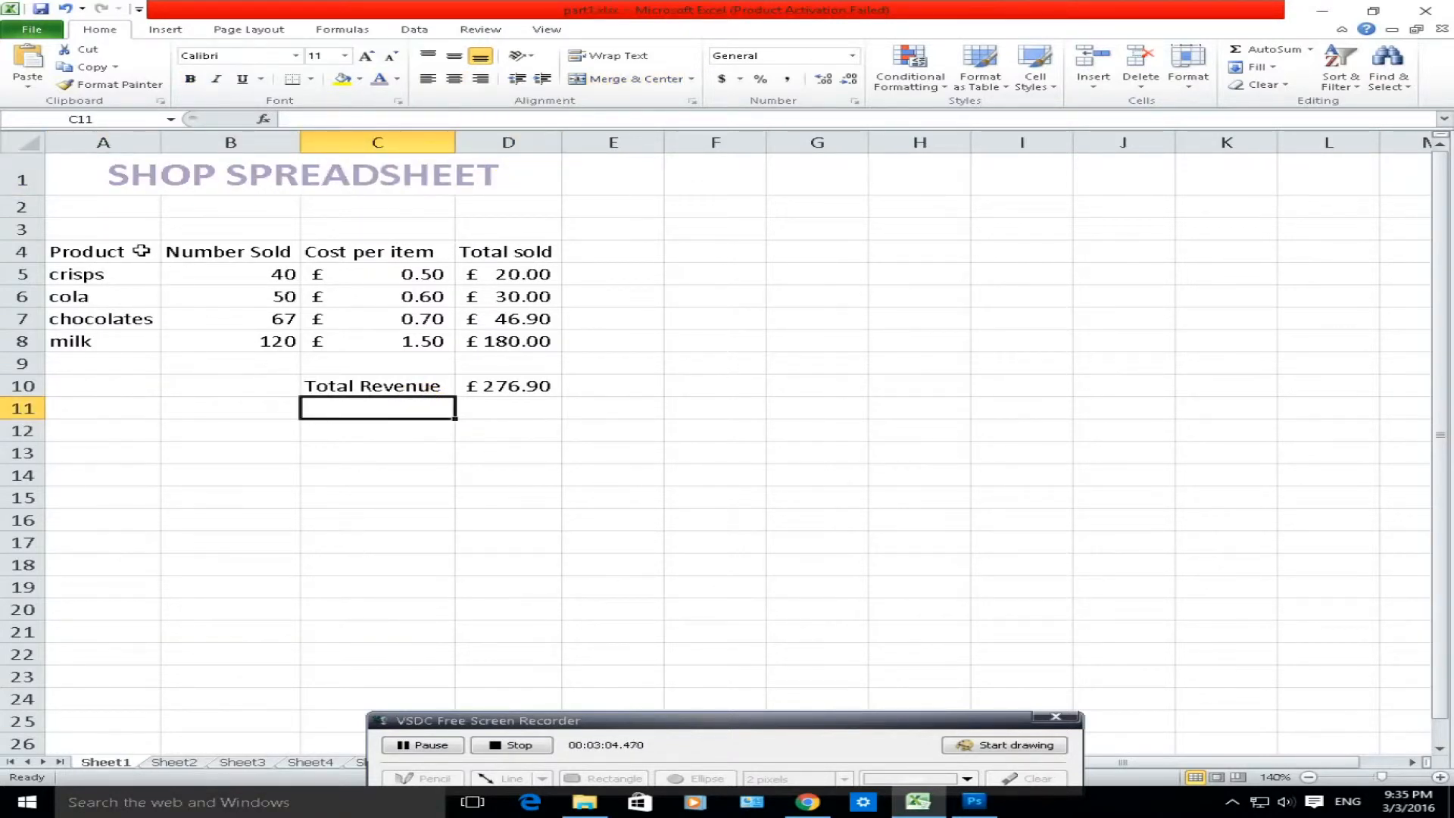
- Bold the column headings in A4:D4 and the product names in A5:A8
{"action": "left_click_drag", "start_coordinate": [89, 251], "coordinate": [491, 250]}
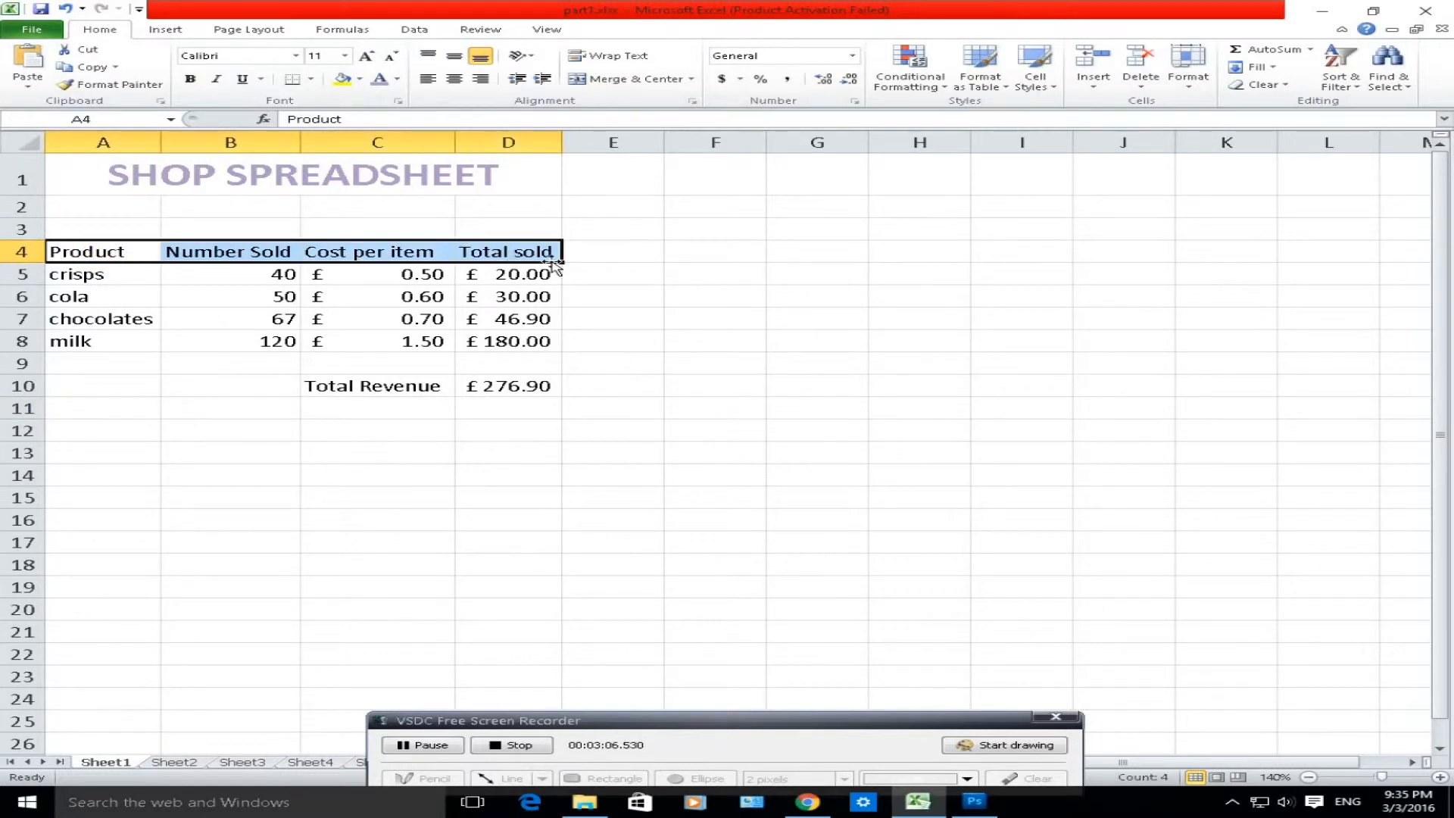
{"action": "left_click", "coordinate": [191, 79]}
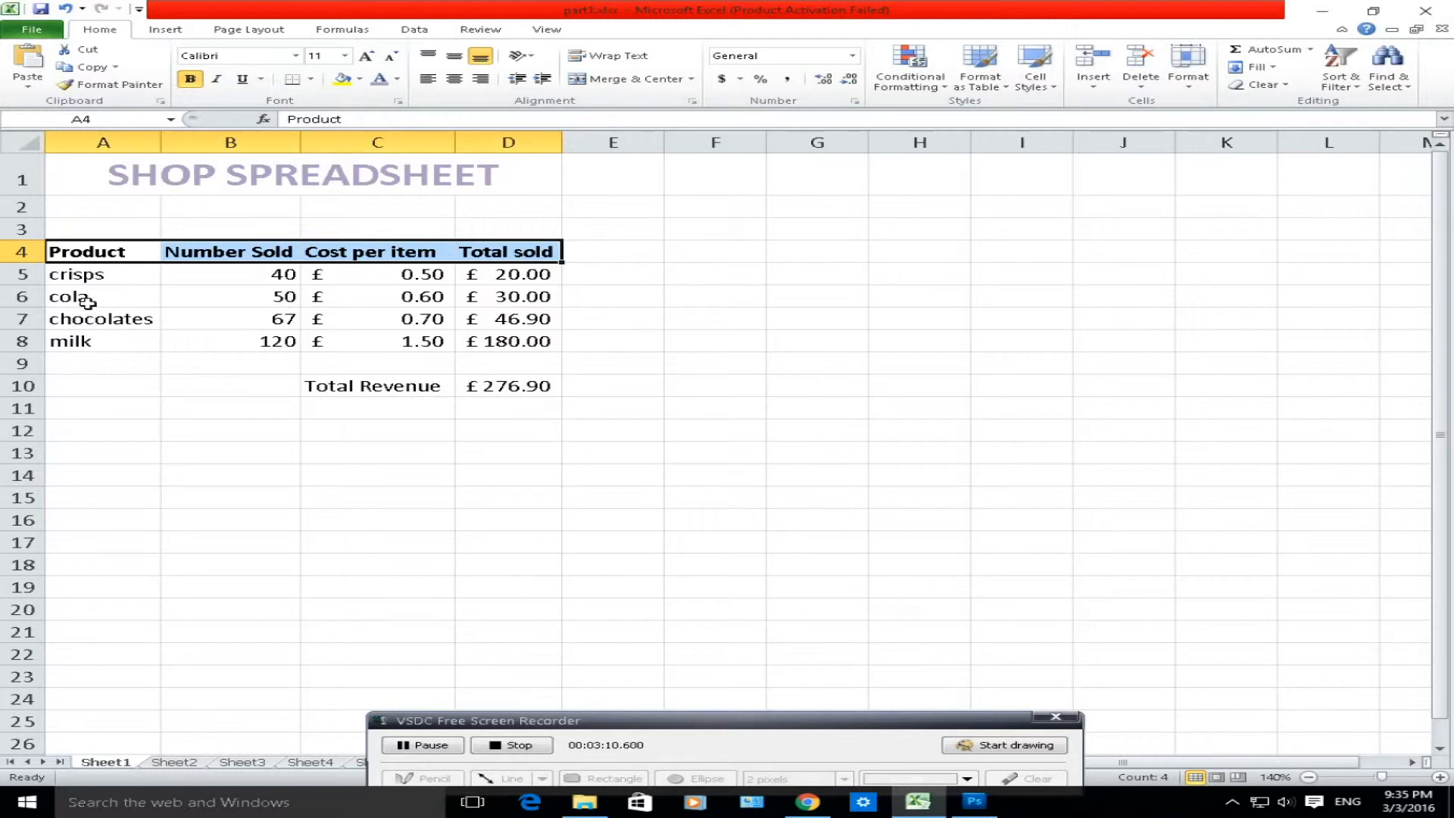
{"action": "left_click_drag", "start_coordinate": [97, 275], "coordinate": [95, 339]}
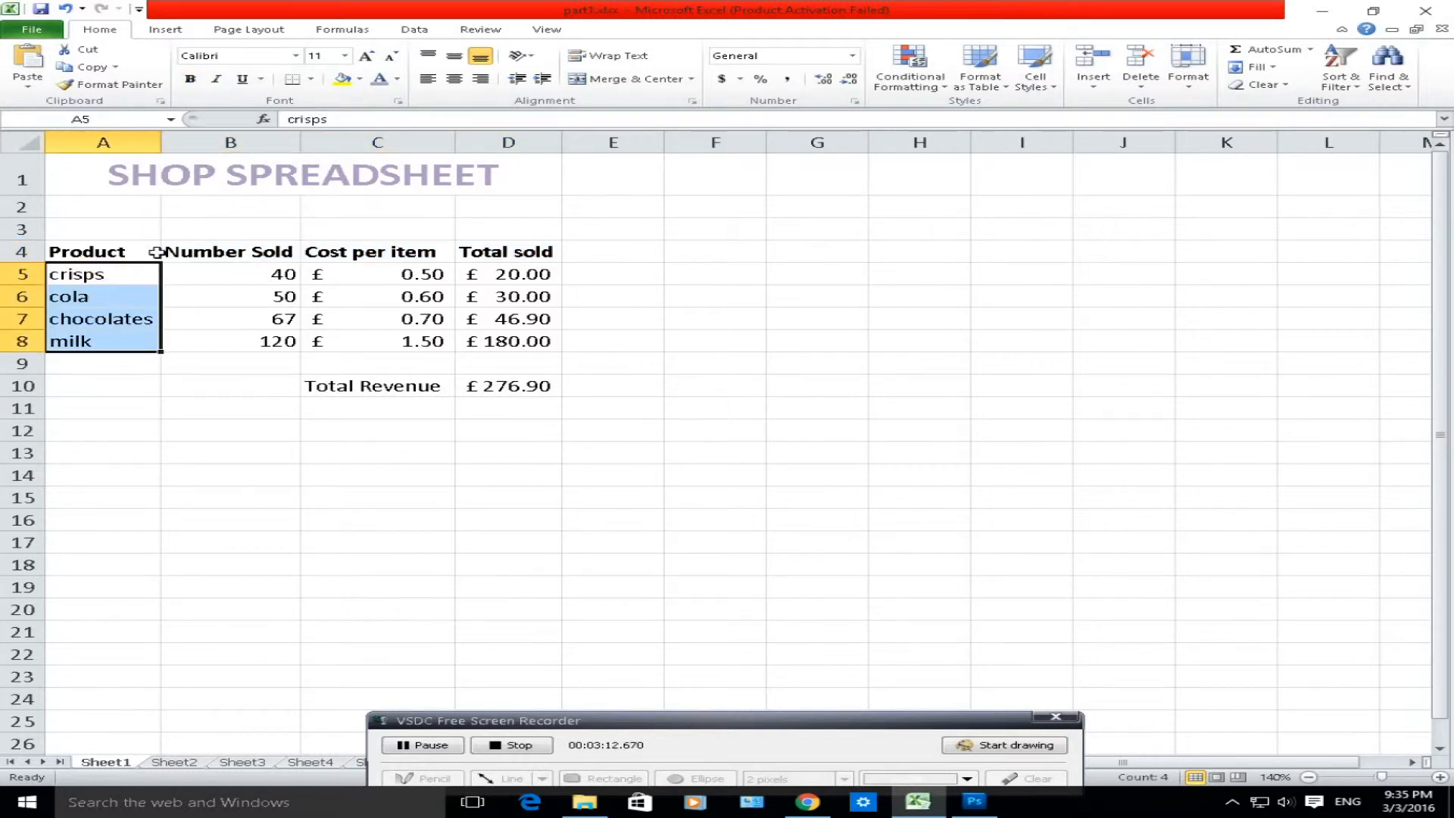
{"action": "left_click", "coordinate": [191, 79]}
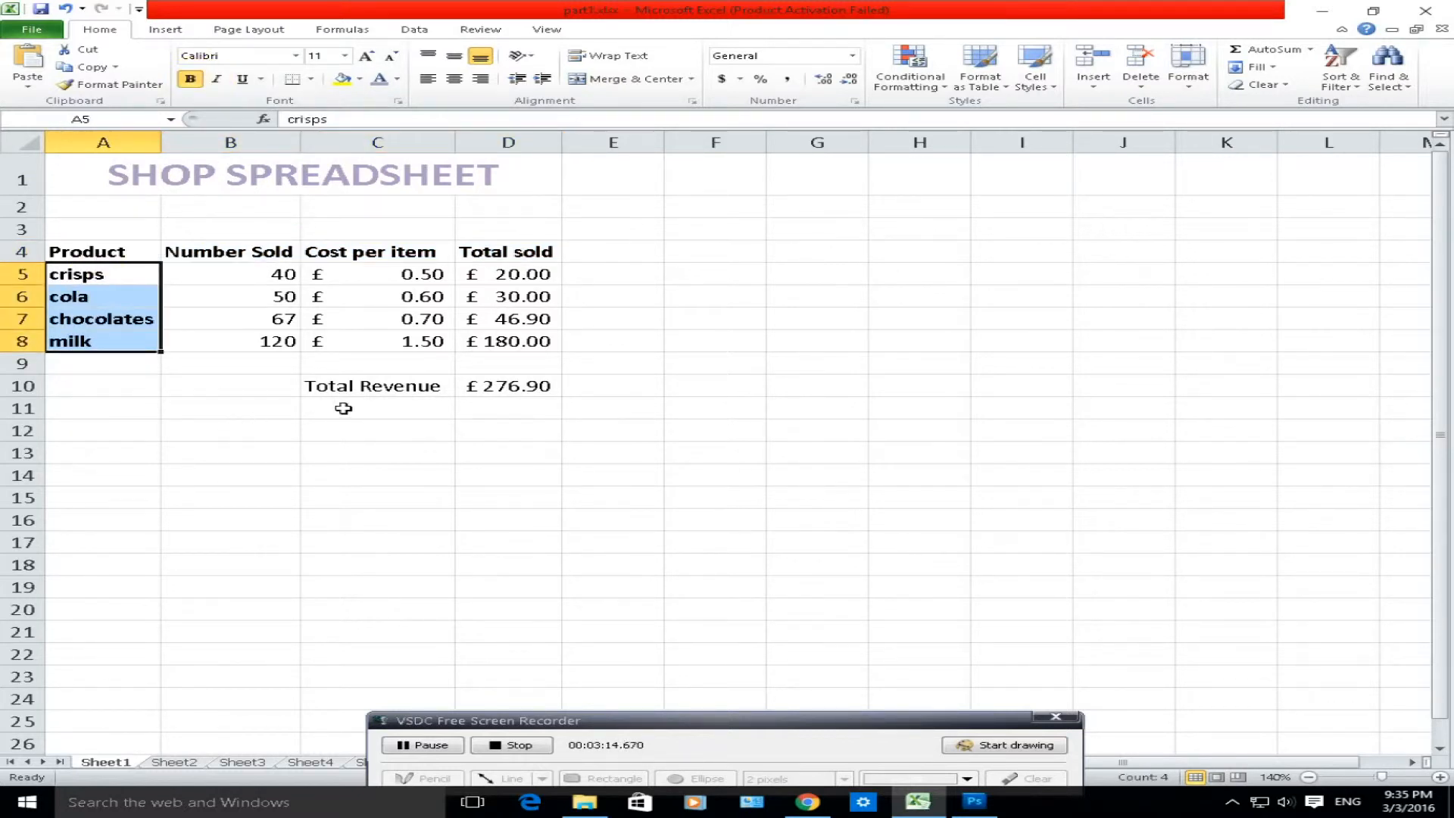
{"action": "left_click", "coordinate": [248, 296]}
{"action": "left_click", "coordinate": [421, 292]}
- Apply All Borders to the product table in A4:D8
{"action": "left_click_drag", "start_coordinate": [95, 253], "coordinate": [506, 331]}
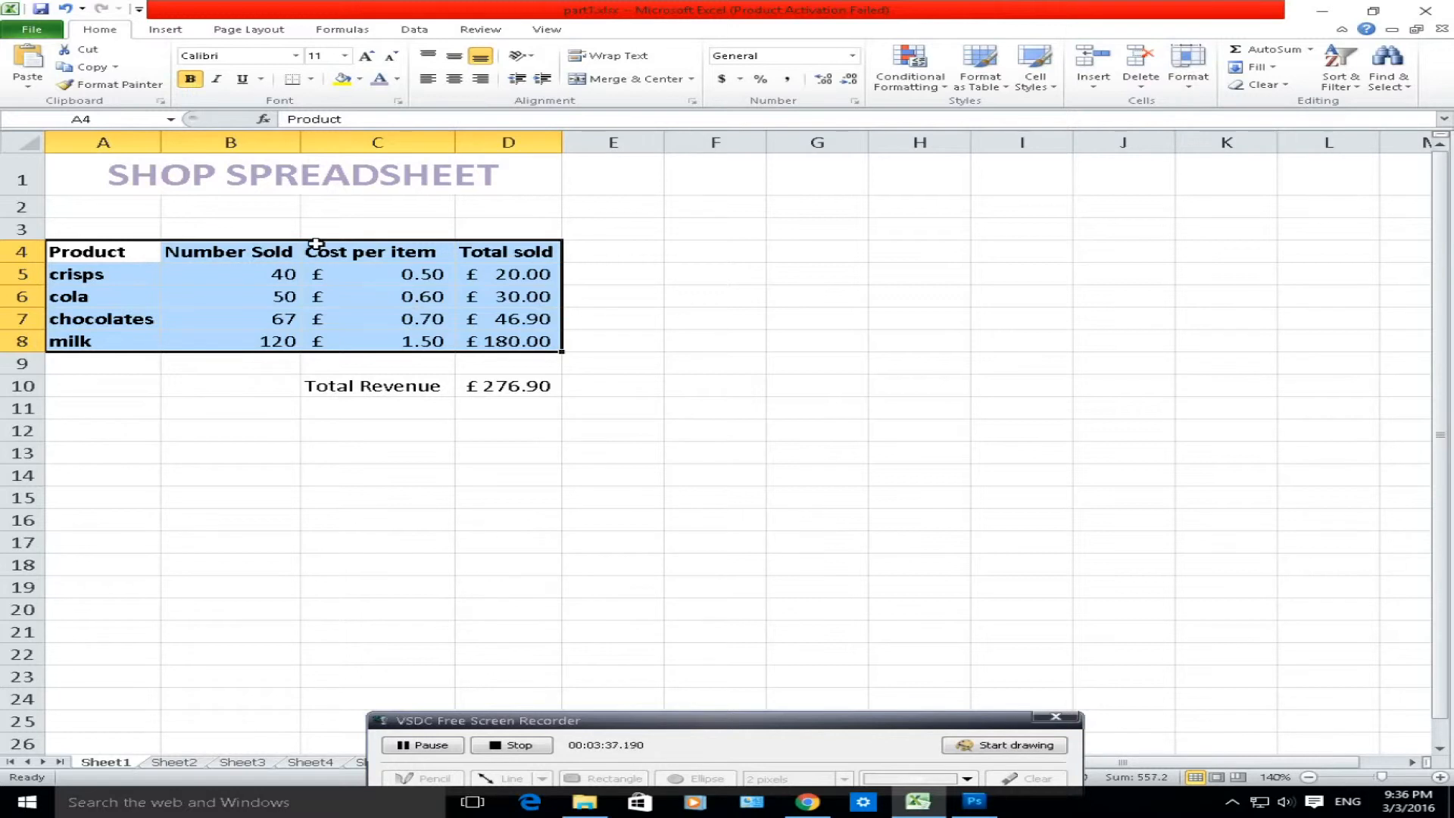
{"action": "left_click", "coordinate": [310, 80]}
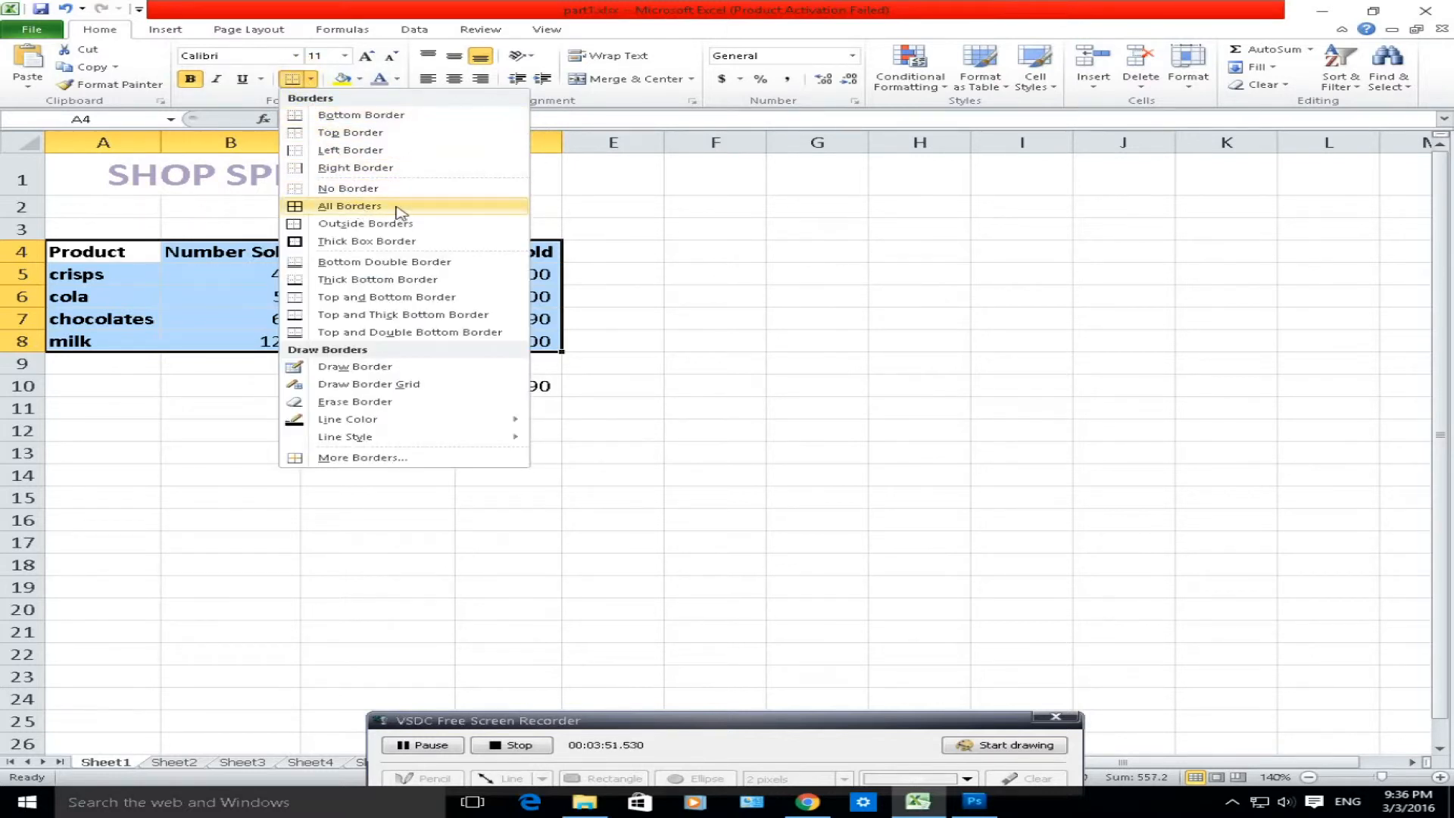
{"action": "left_click", "coordinate": [348, 206]}
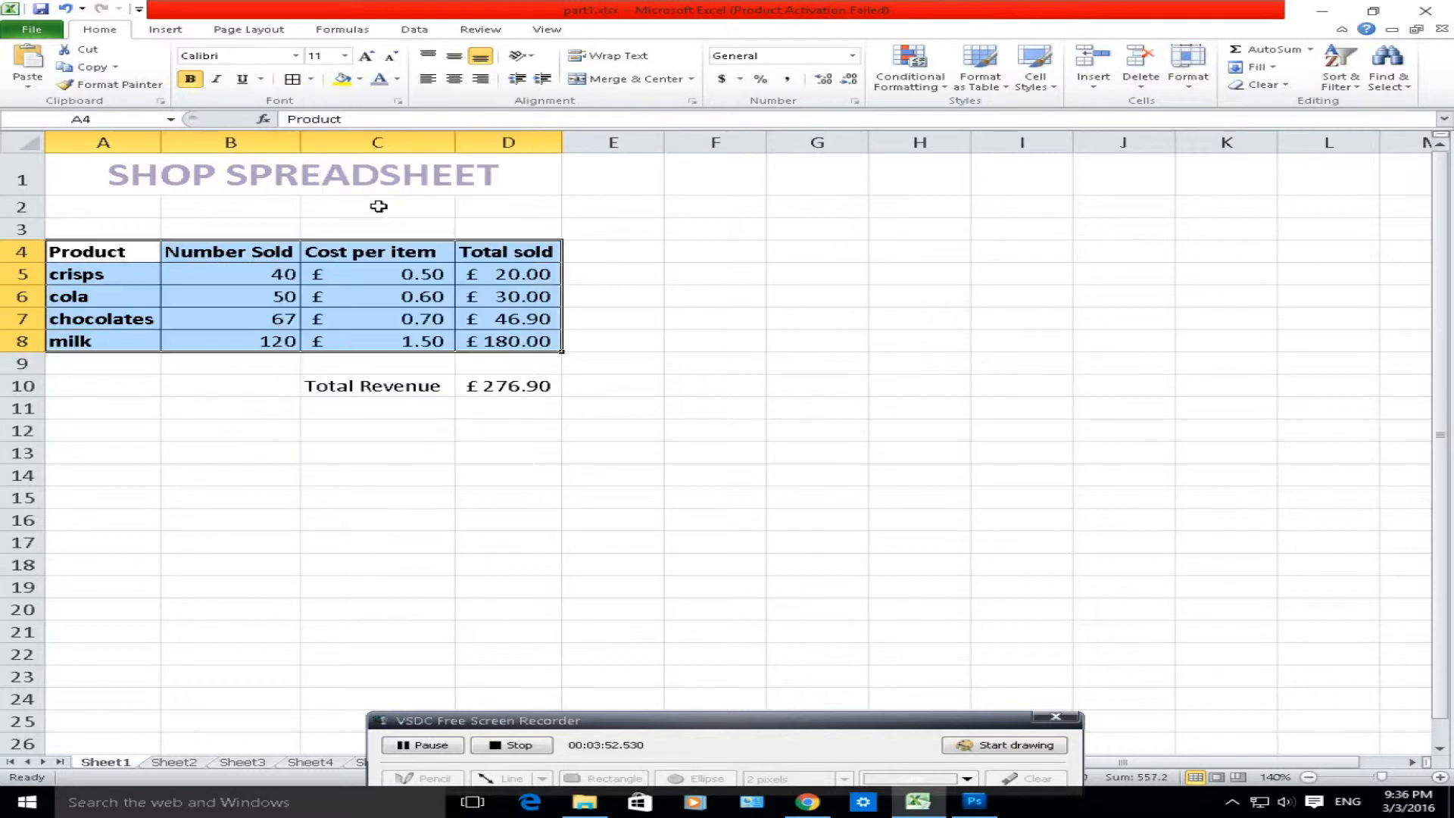
{"action": "left_click", "coordinate": [756, 319]}
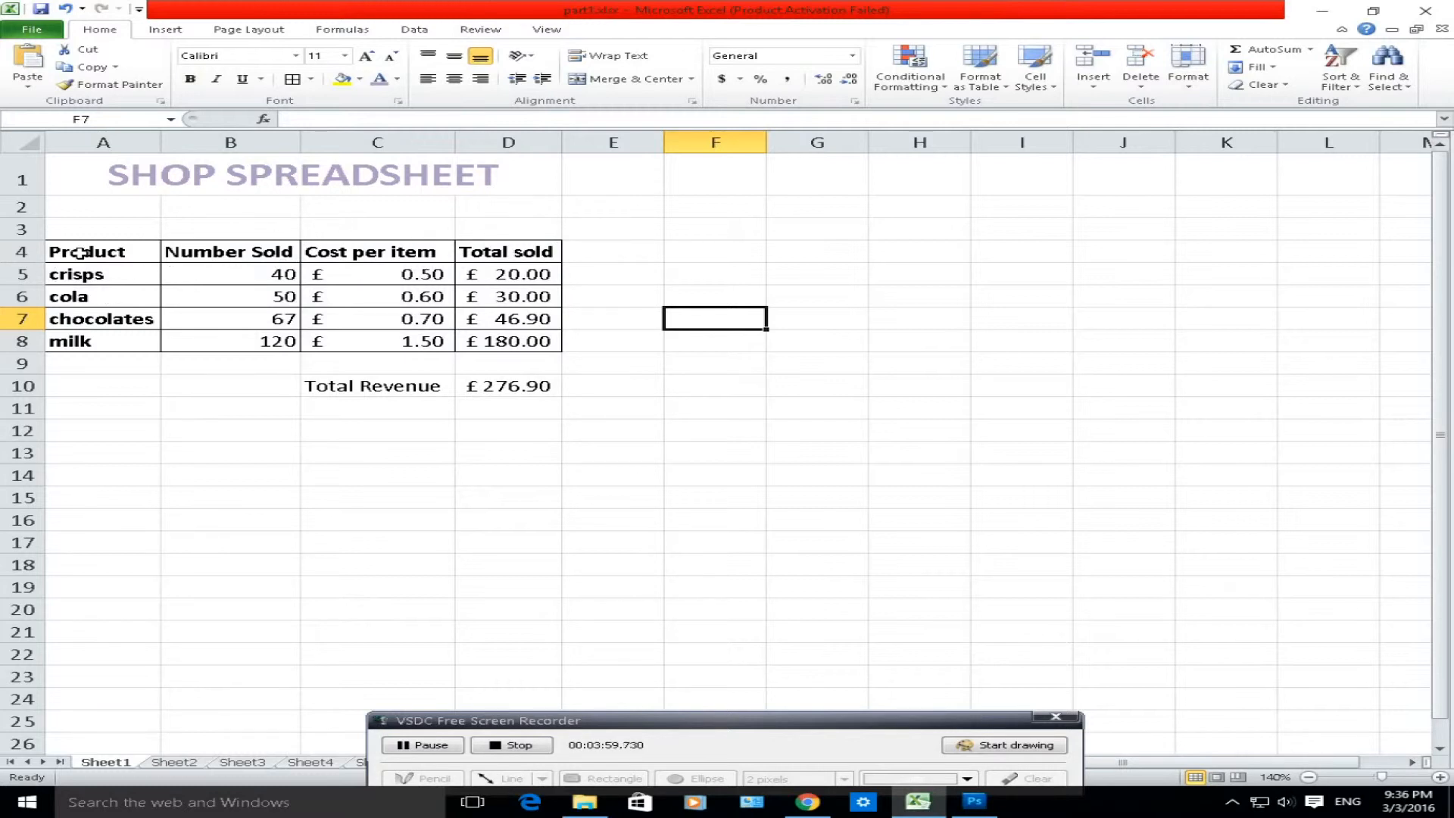
- Apply a Thick Box Border around the product table in A4:D8
{"action": "left_click_drag", "start_coordinate": [89, 253], "coordinate": [492, 342]}
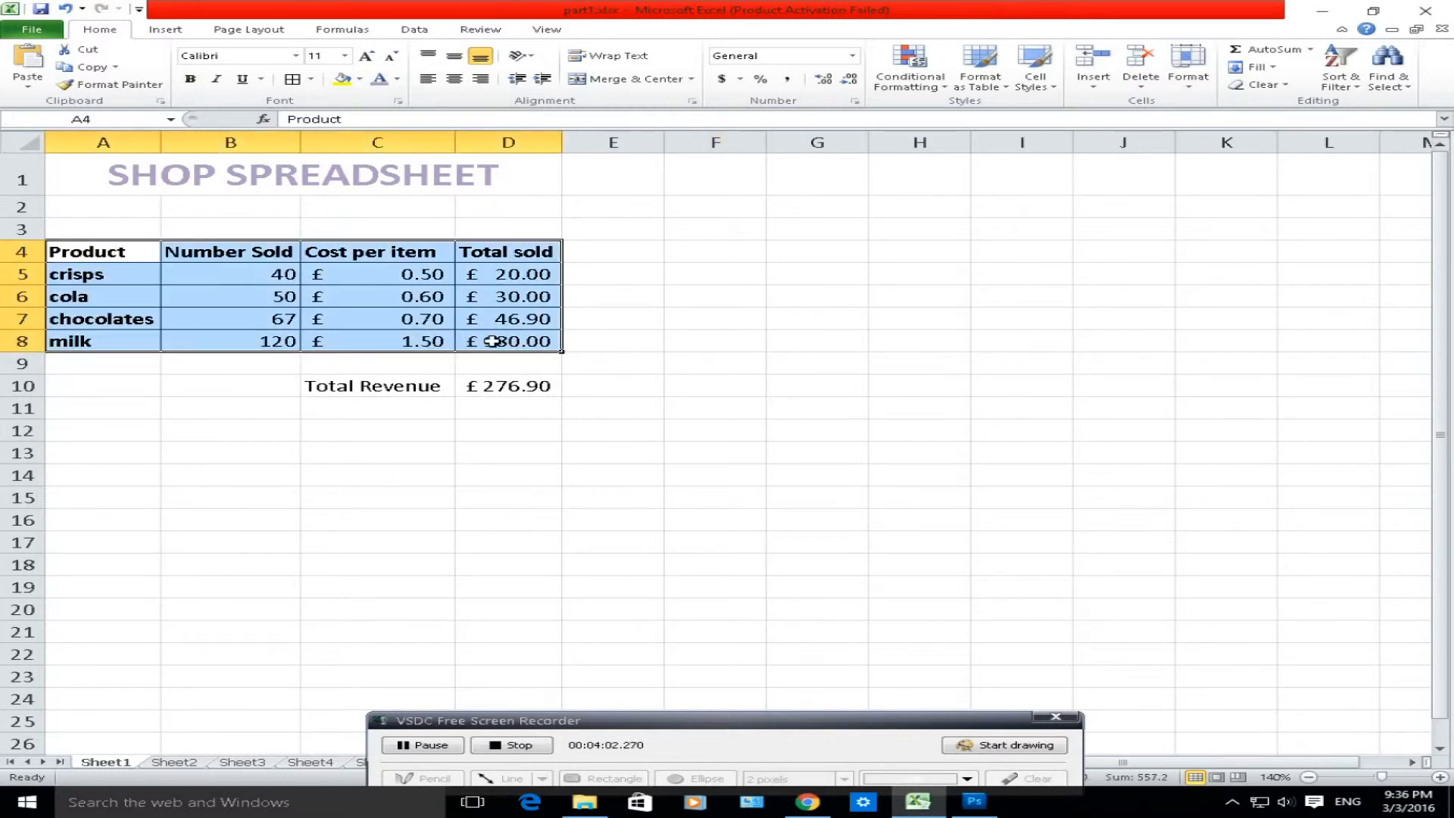
{"action": "left_click", "coordinate": [311, 80]}
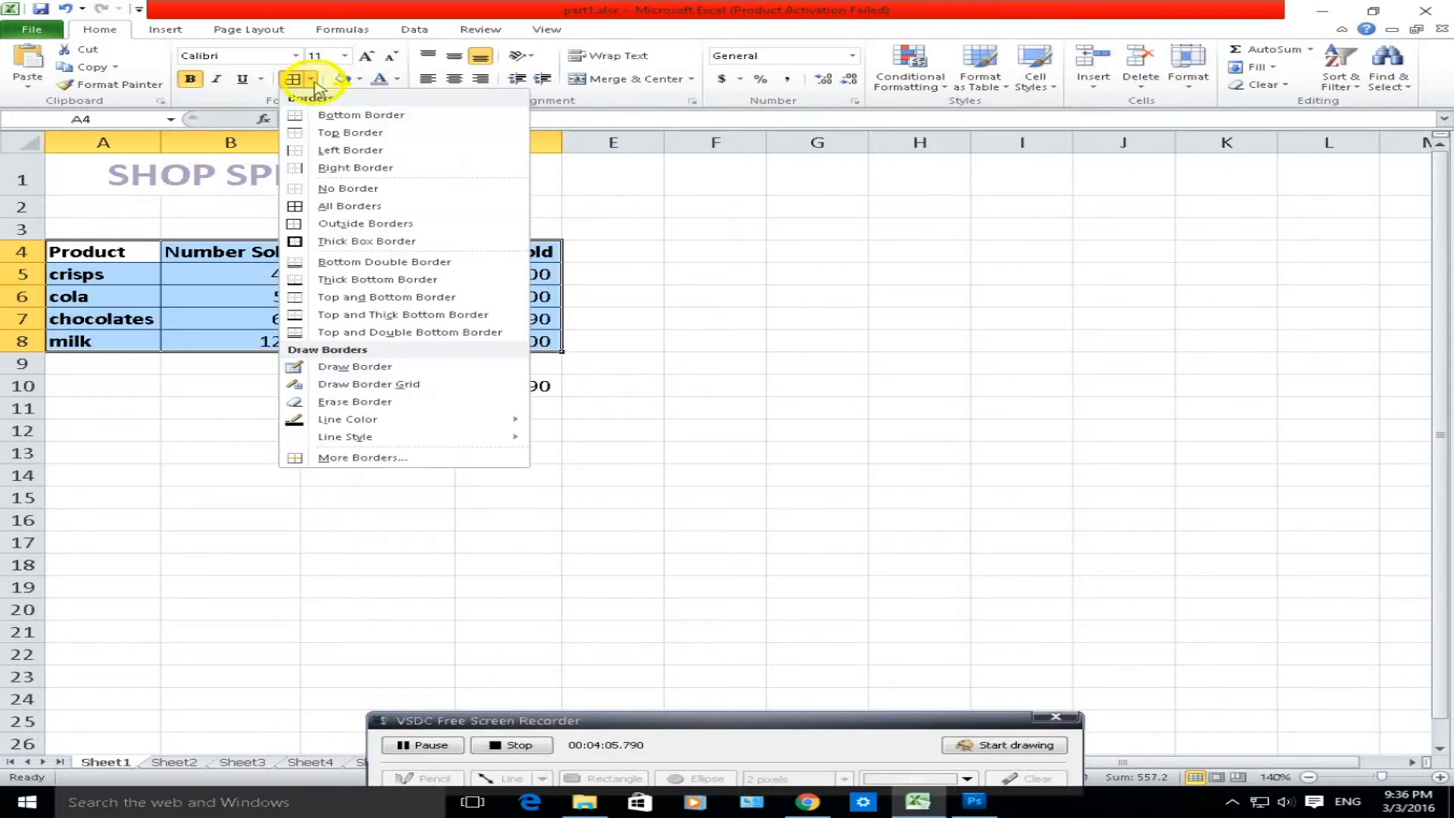
{"action": "left_click", "coordinate": [339, 246]}
{"action": "left_click", "coordinate": [644, 342]}
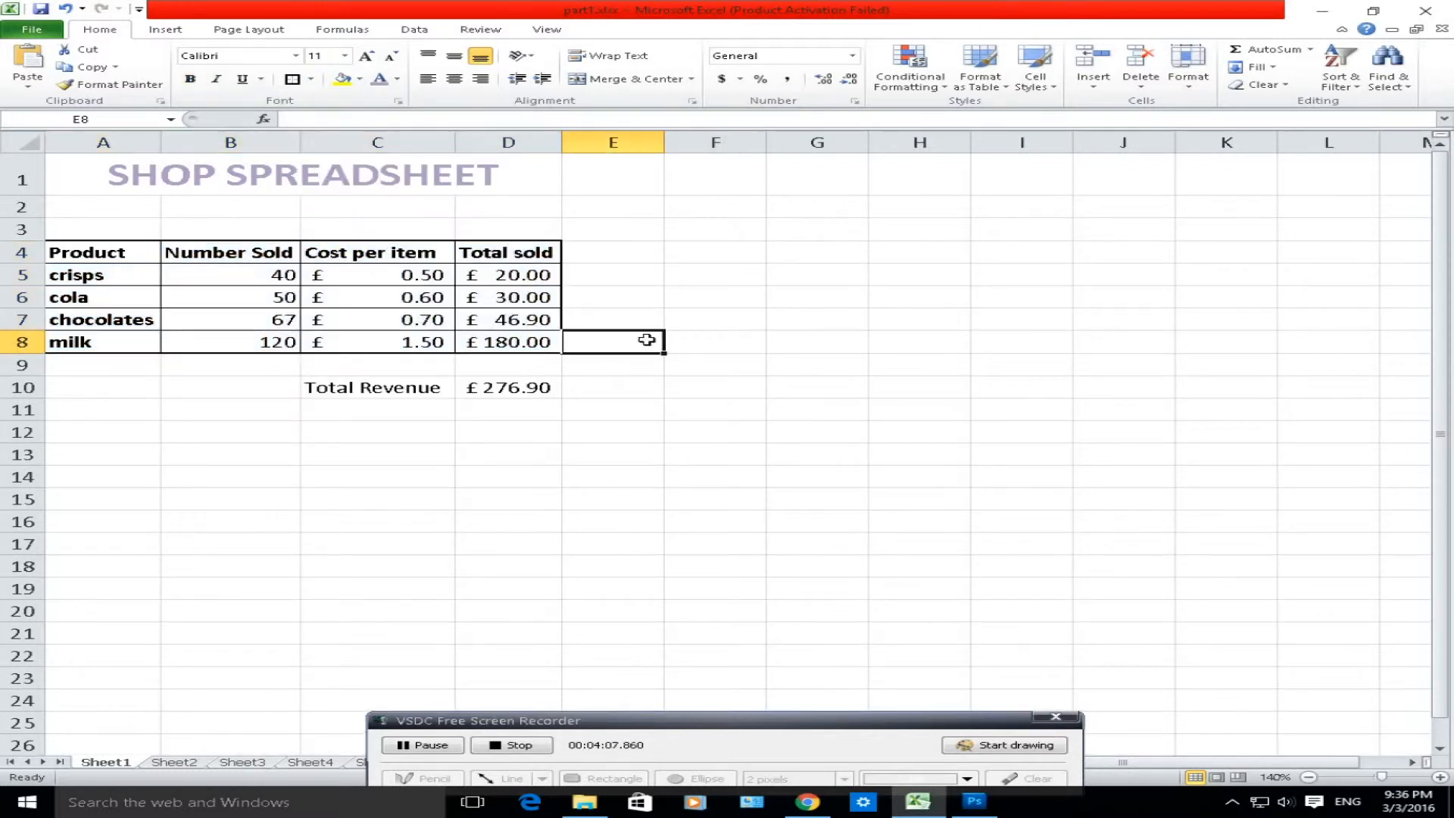
- Apply a Thick Box Border around the column headings in A4:D4 and around the Product column in A4:A8
{"action": "left_click_drag", "start_coordinate": [89, 253], "coordinate": [496, 250]}
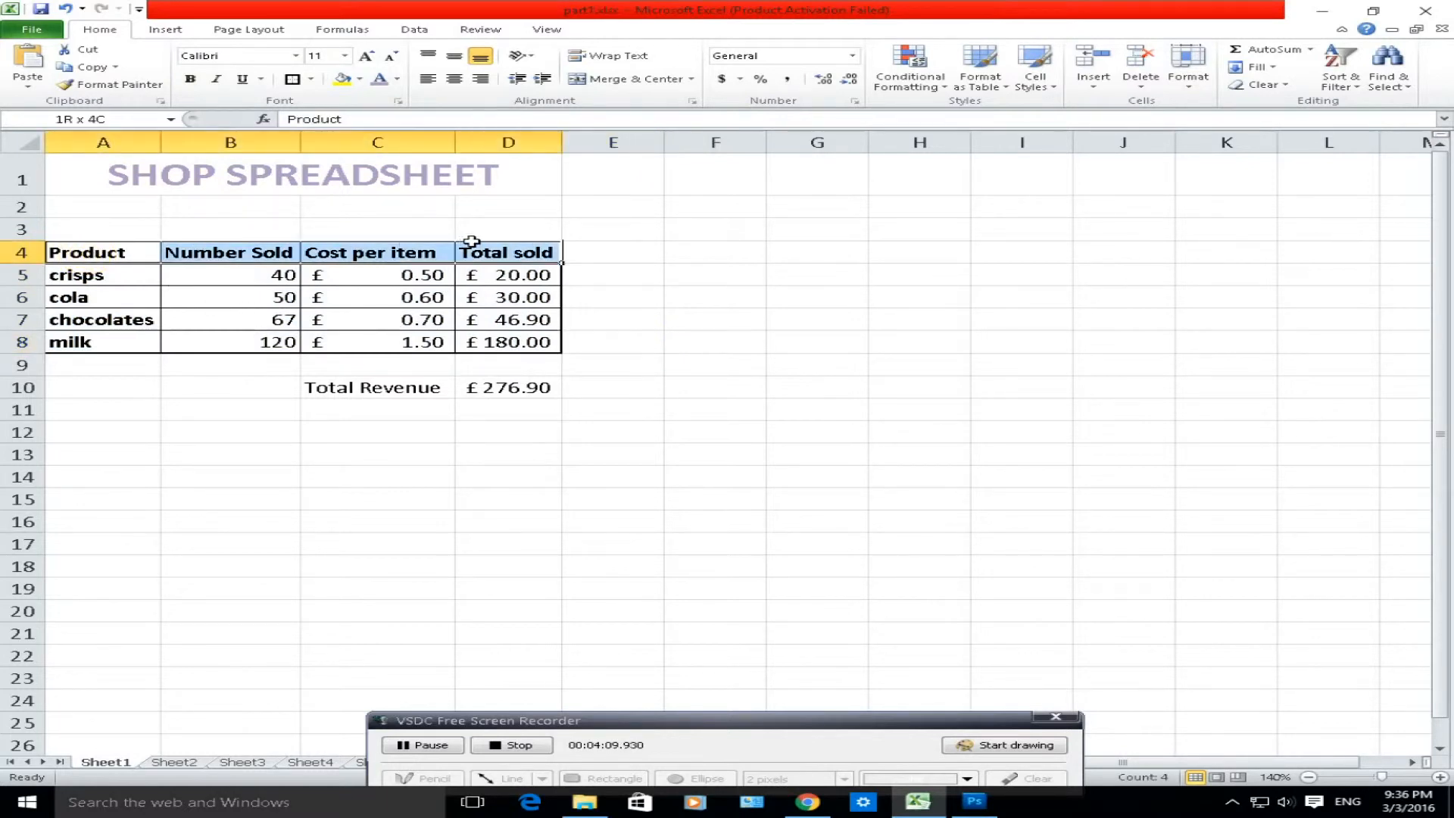
{"action": "left_click_drag", "start_coordinate": [137, 250], "coordinate": [507, 252]}
{"action": "left_click", "coordinate": [295, 85]}
{"action": "left_click", "coordinate": [691, 281]}
{"action": "left_click", "coordinate": [123, 253]}
{"action": "left_click_drag", "start_coordinate": [124, 253], "coordinate": [124, 333]}
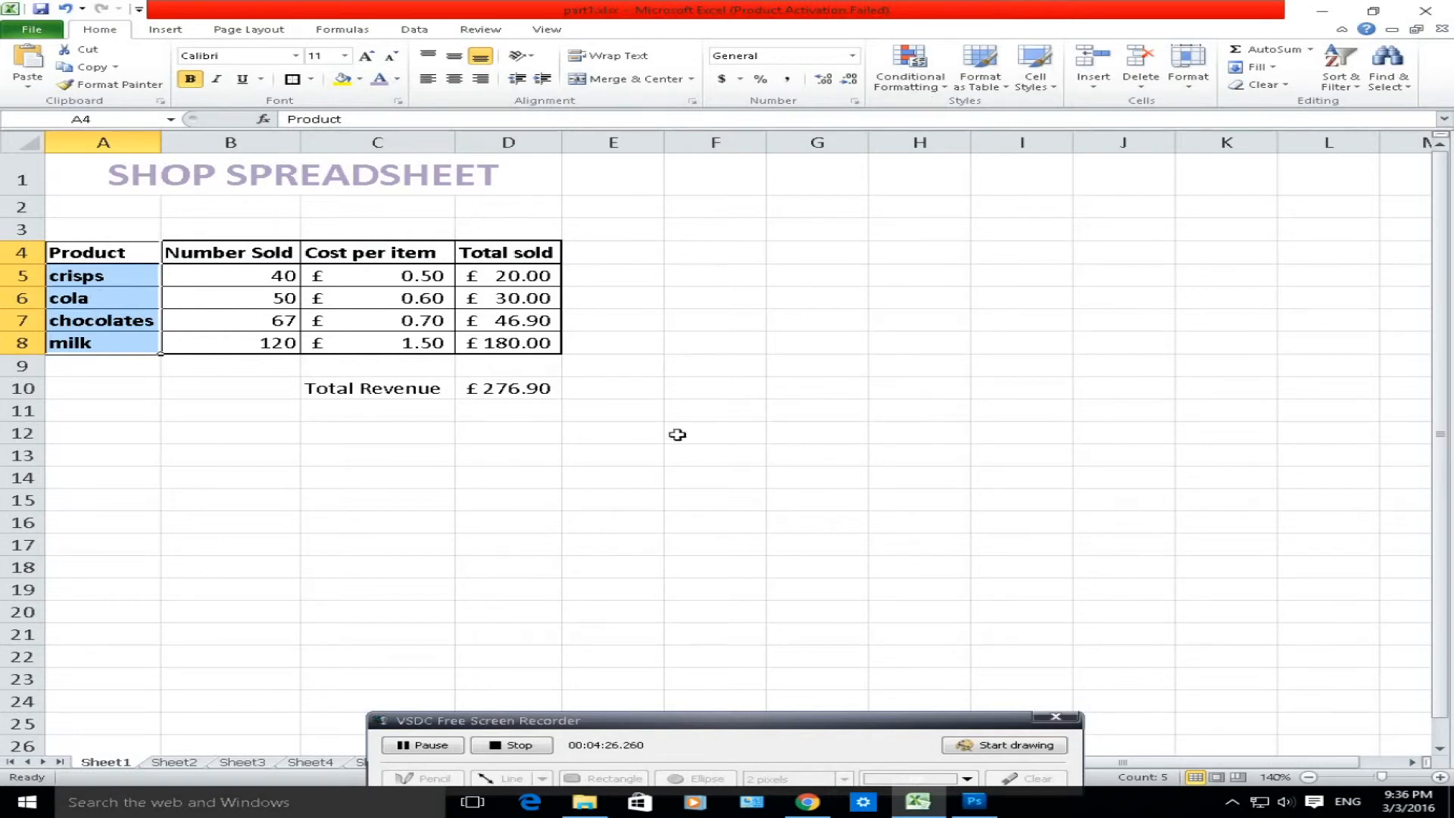
- Apply All Borders and a Thick Box Border to the Total Revenue cells C10:D10
{"action": "left_click_drag", "start_coordinate": [345, 390], "coordinate": [536, 390]}
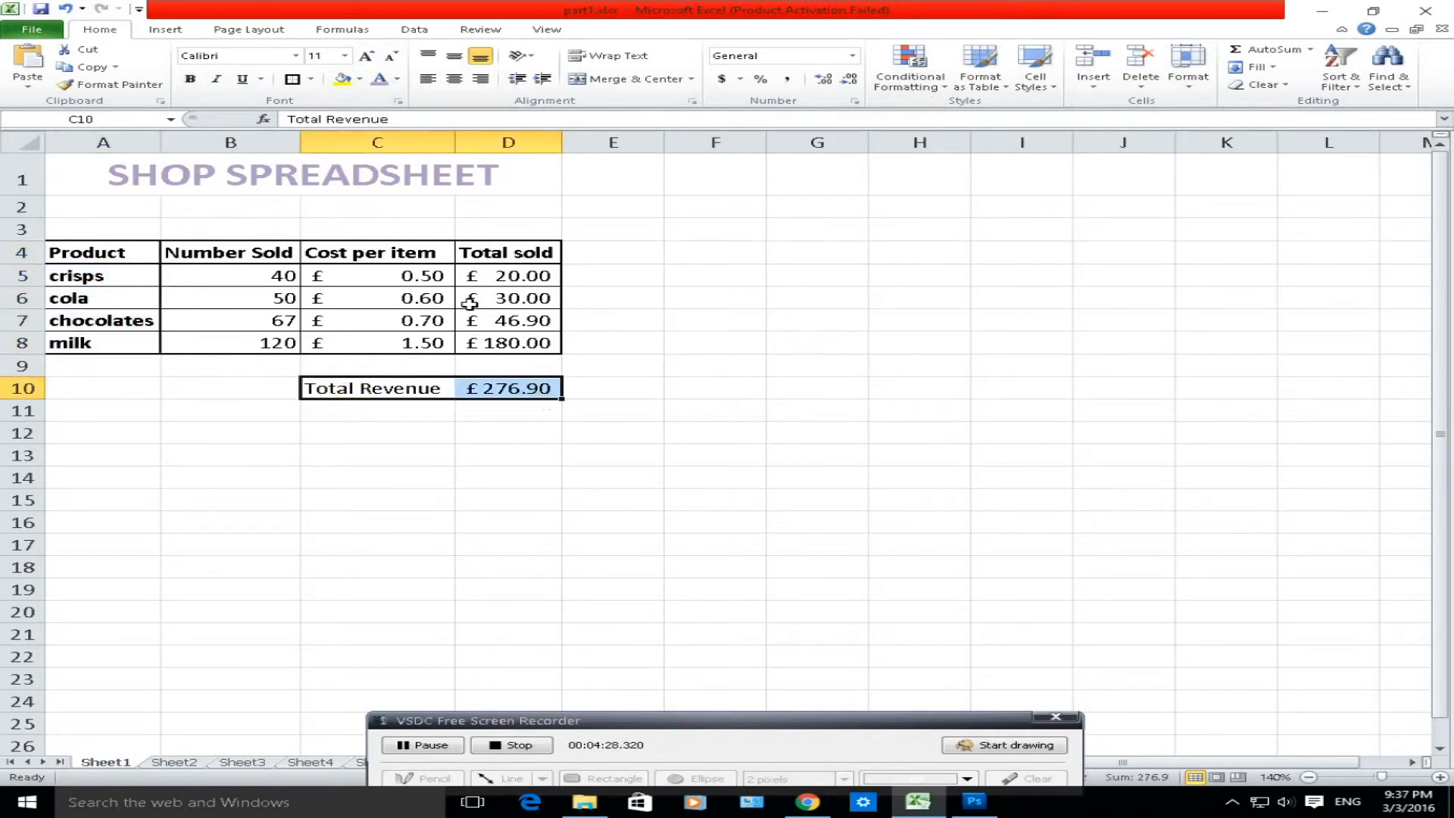
{"action": "left_click", "coordinate": [311, 79]}
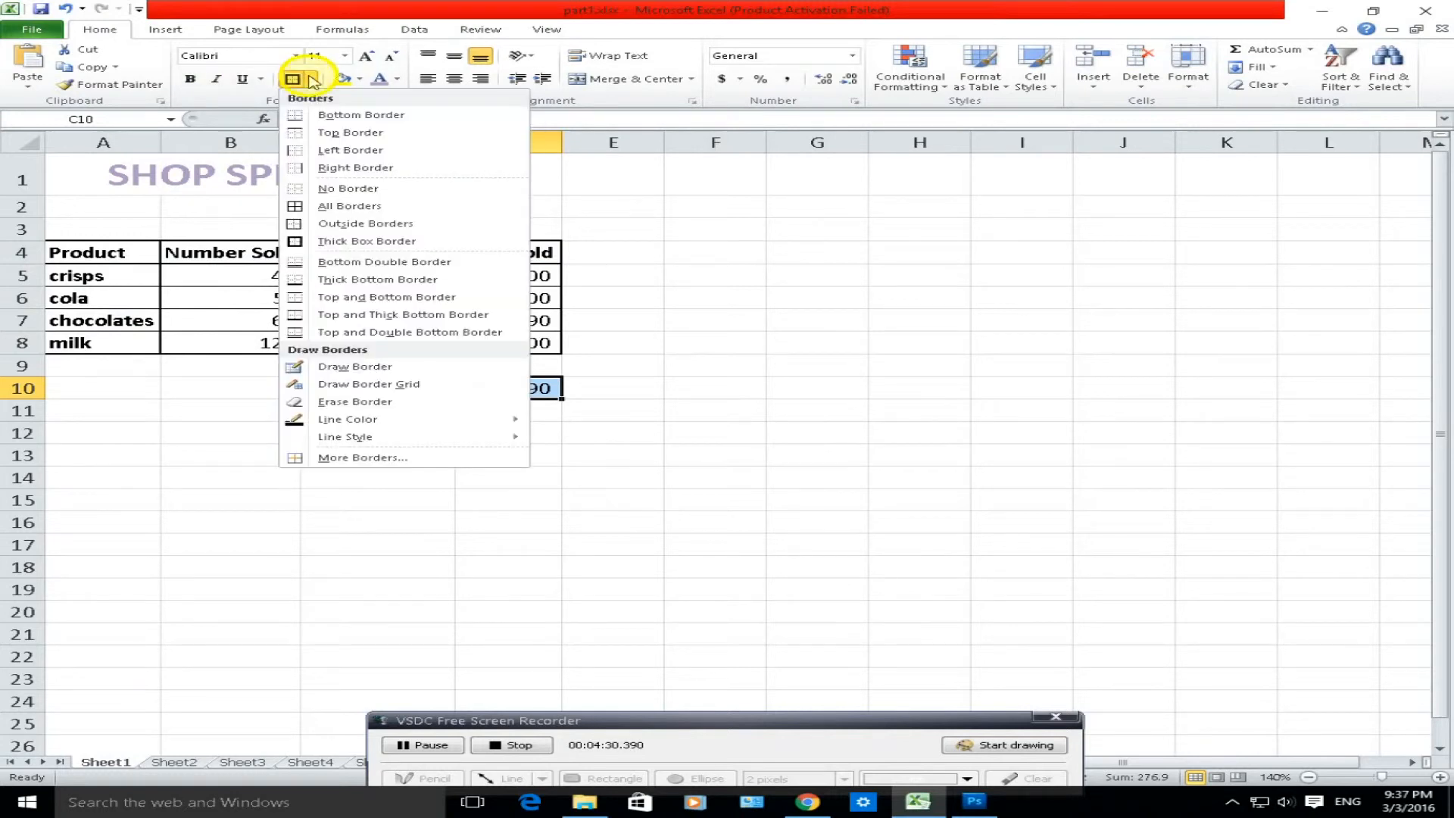
{"action": "left_click", "coordinate": [320, 206]}
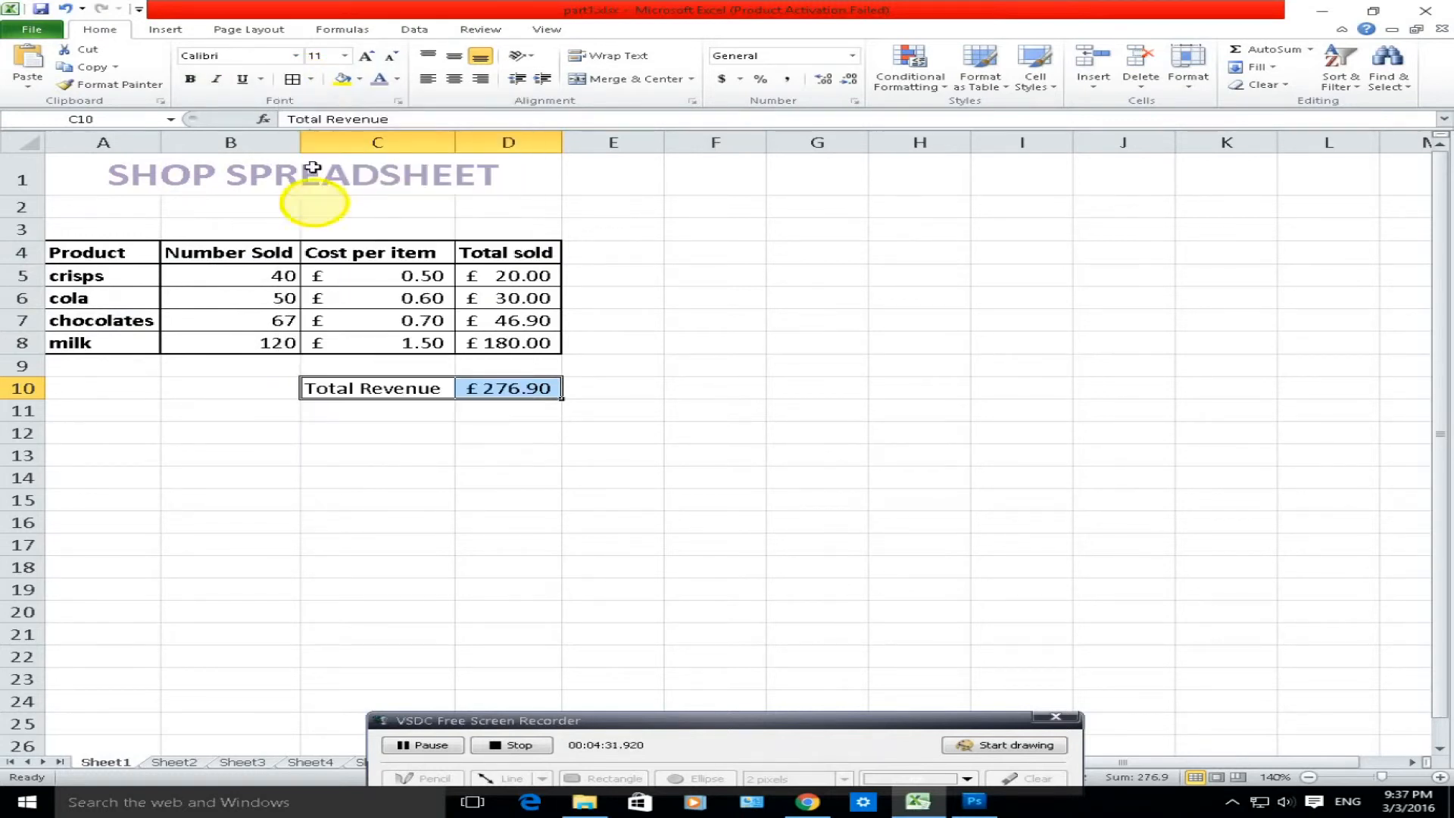
{"action": "left_click", "coordinate": [312, 79]}
{"action": "left_click", "coordinate": [335, 241]}
{"action": "left_click", "coordinate": [730, 324]}
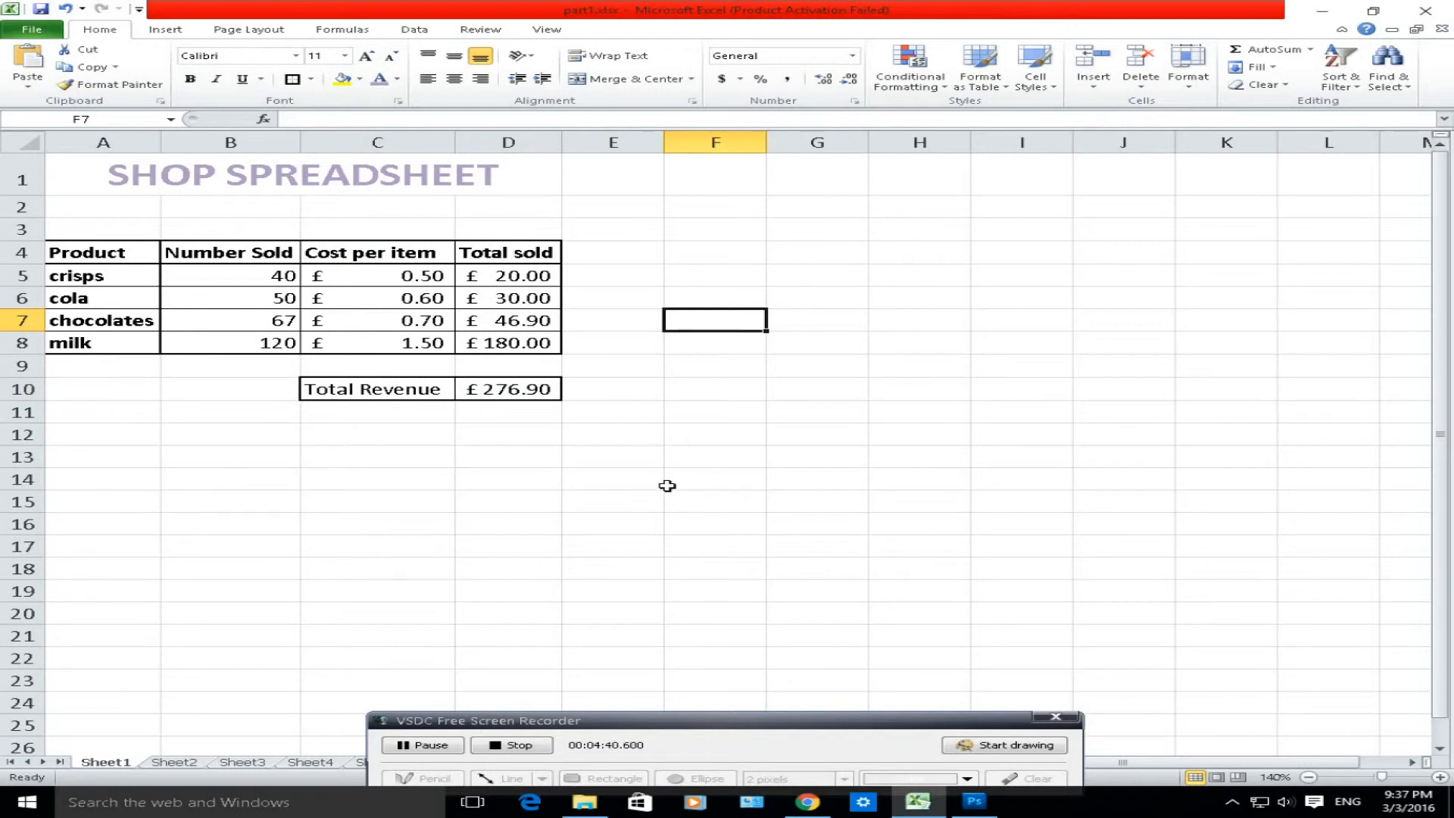
{"action": "left_click", "coordinate": [941, 503]}
{"action": "left_click", "coordinate": [1104, 432]}
{"action": "left_click", "coordinate": [1163, 278]}
{"action": "left_click", "coordinate": [1091, 206]}
{"action": "left_click_drag", "start_coordinate": [1036, 201], "coordinate": [727, 532]}
{"action": "left_click", "coordinate": [854, 295]}
{"action": "left_click_drag", "start_coordinate": [854, 294], "coordinate": [213, 667]}
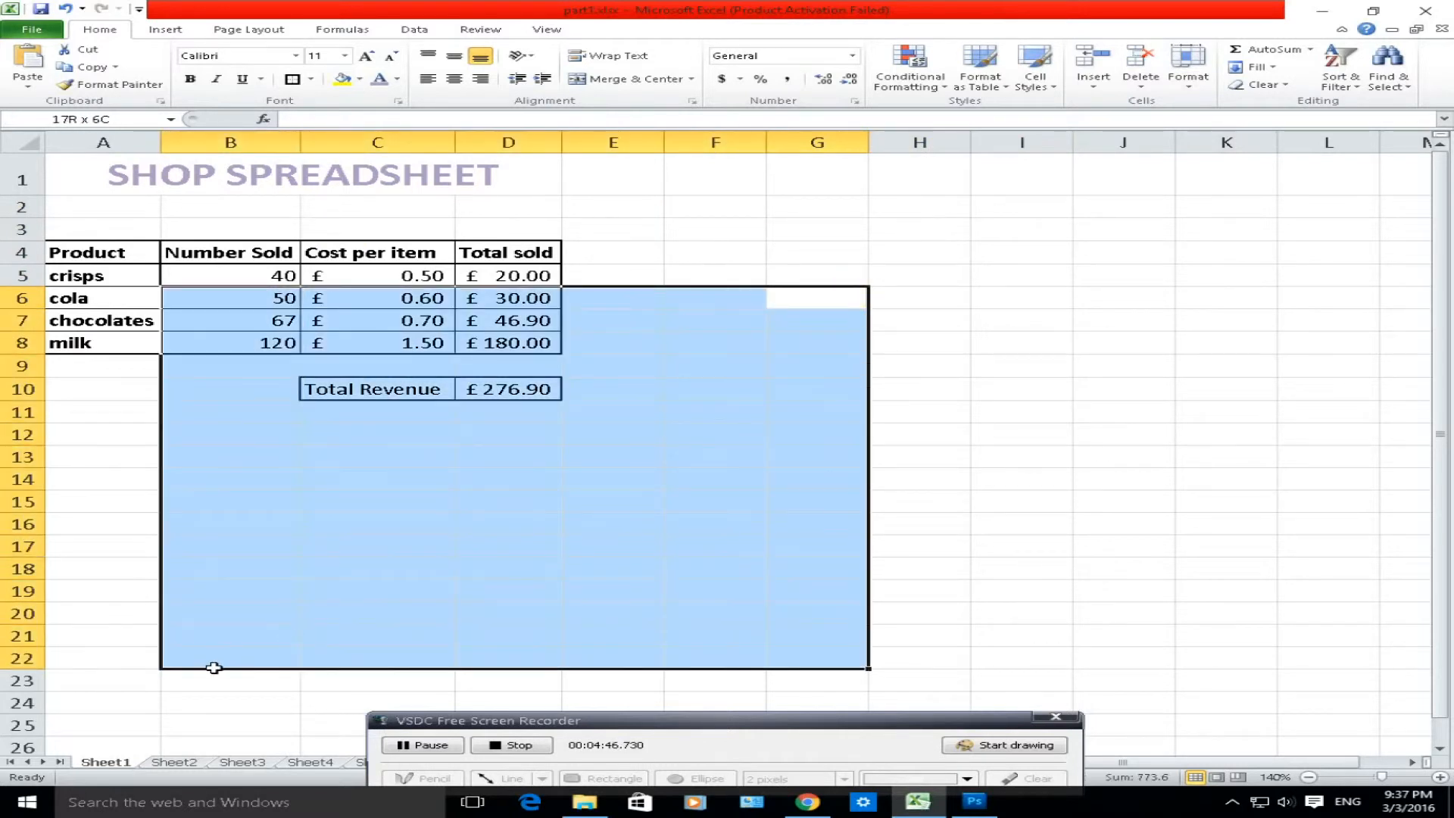
{"action": "left_click", "coordinate": [204, 207]}
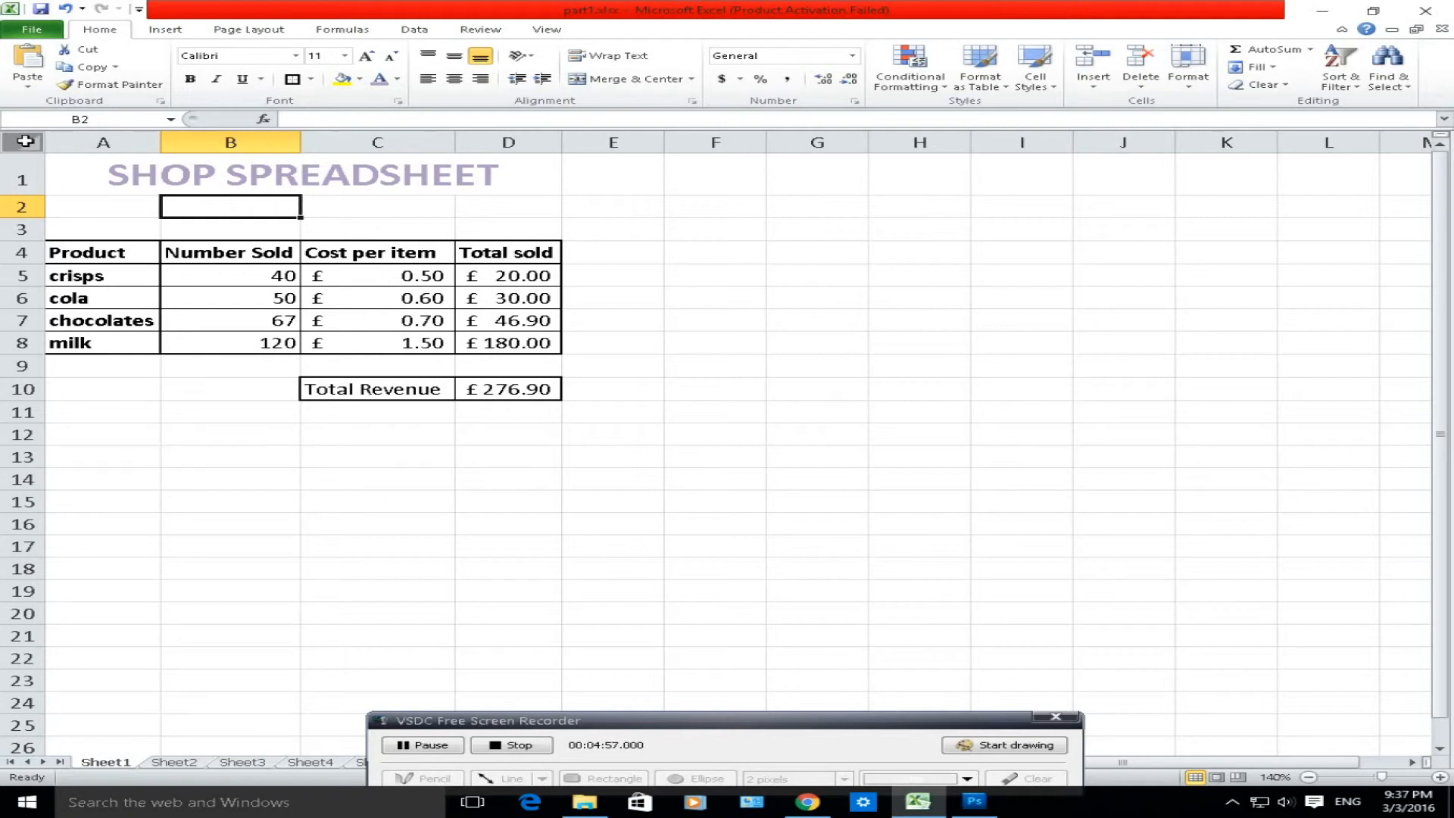
- Fill the entire worksheet with the white theme colour to hide the gridlines
{"action": "left_click", "coordinate": [25, 141]}
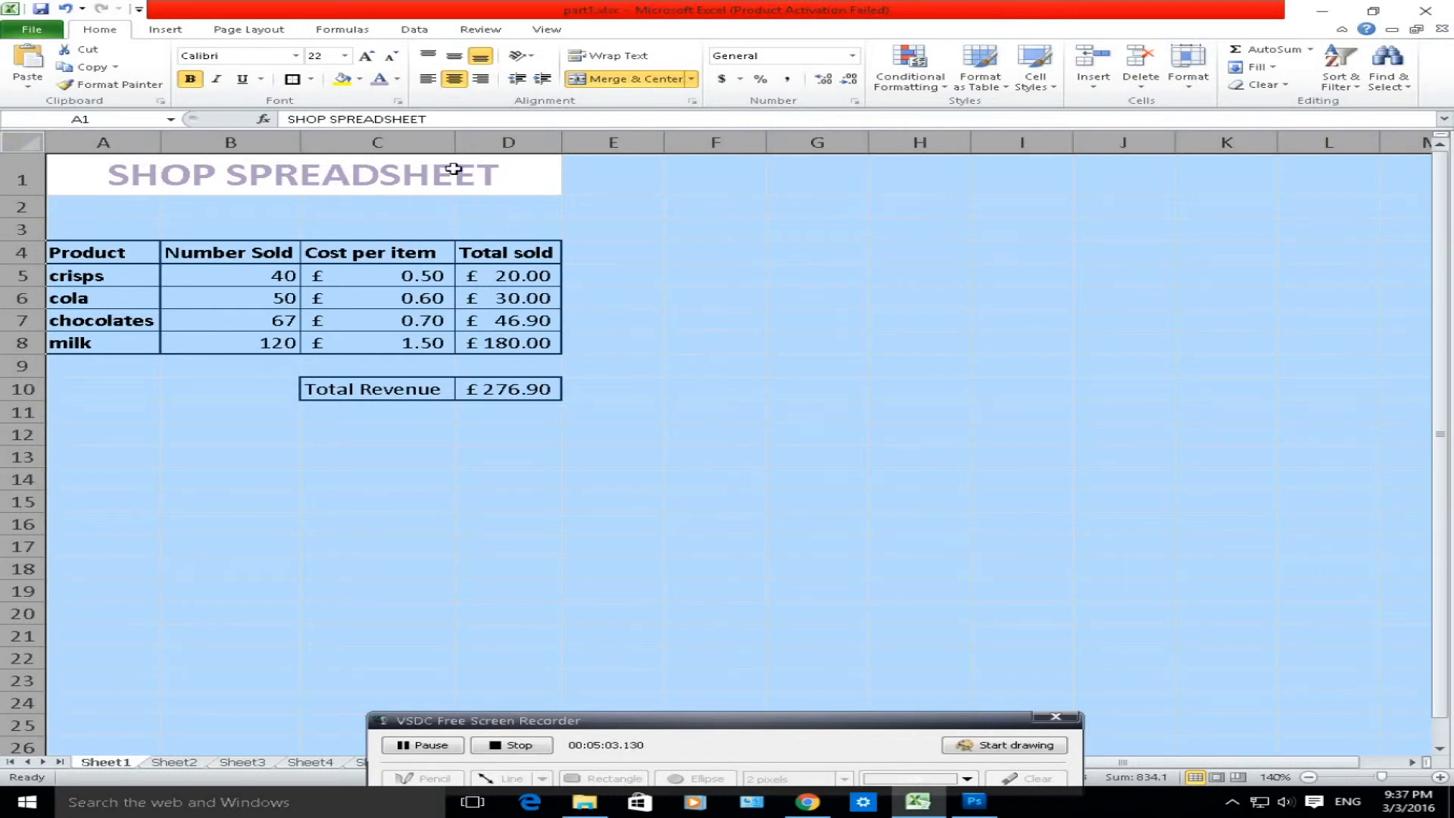
{"action": "left_click", "coordinate": [360, 79]}
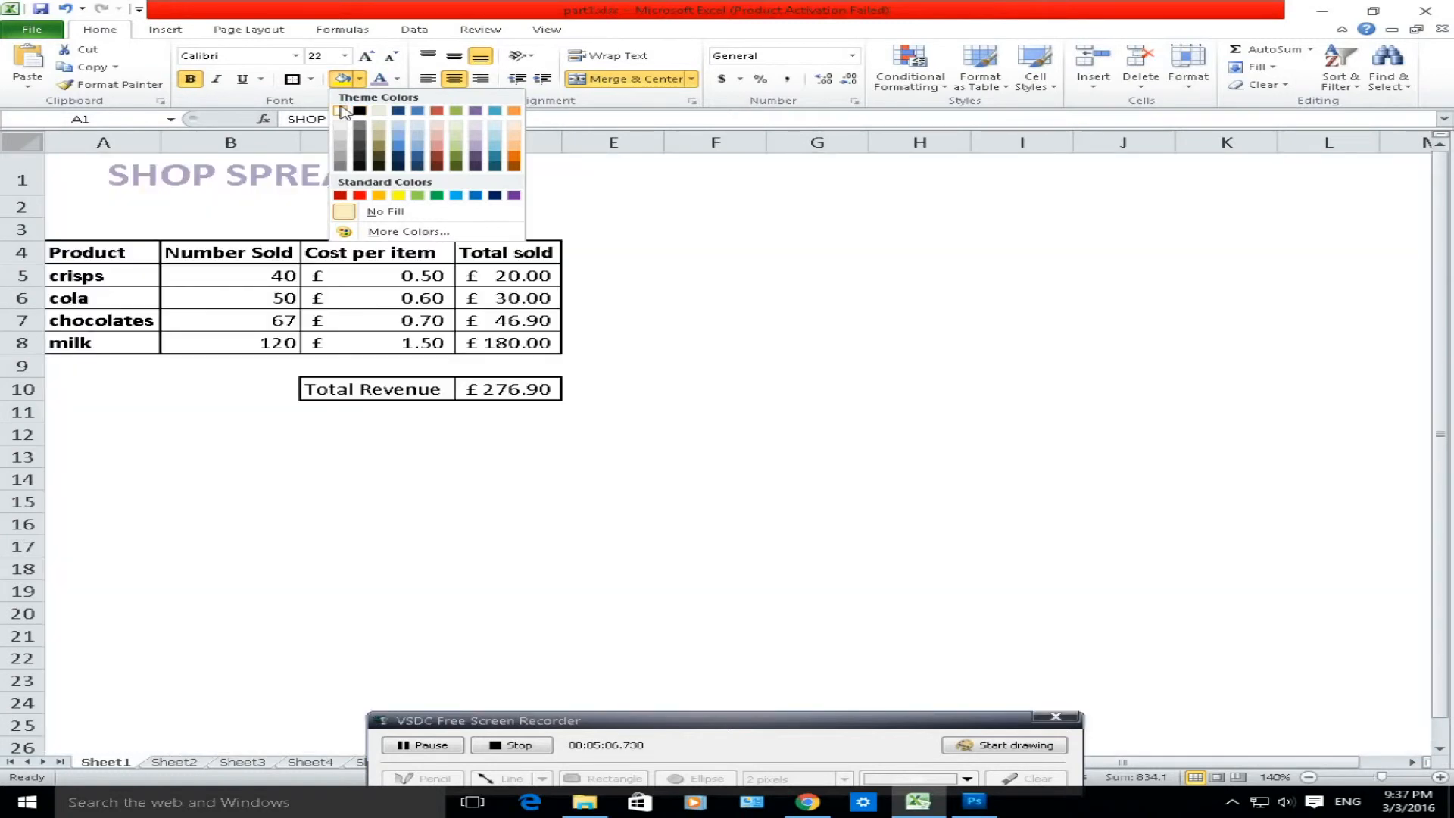
{"action": "left_click", "coordinate": [341, 111]}
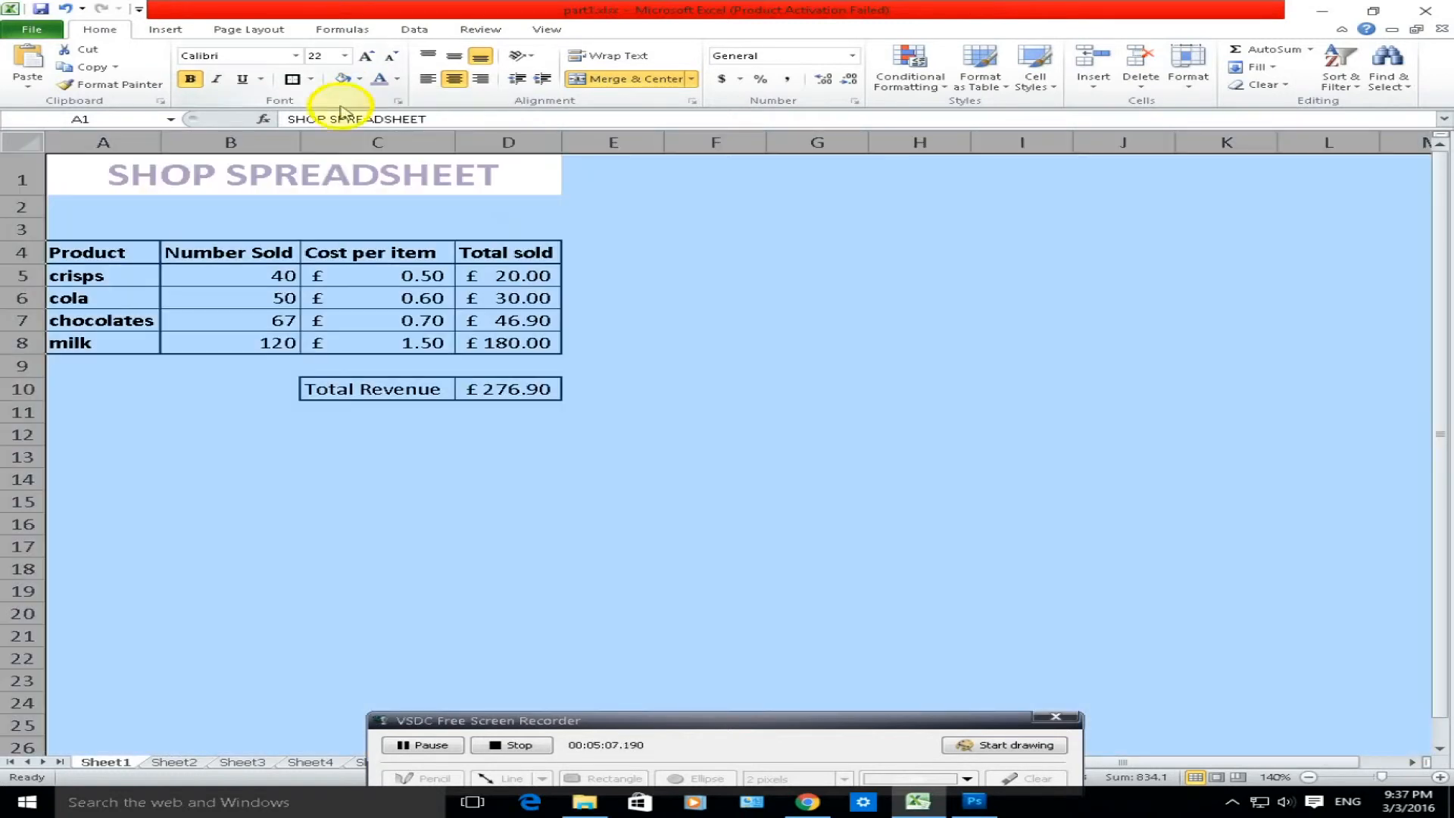
{"action": "left_click", "coordinate": [701, 326]}
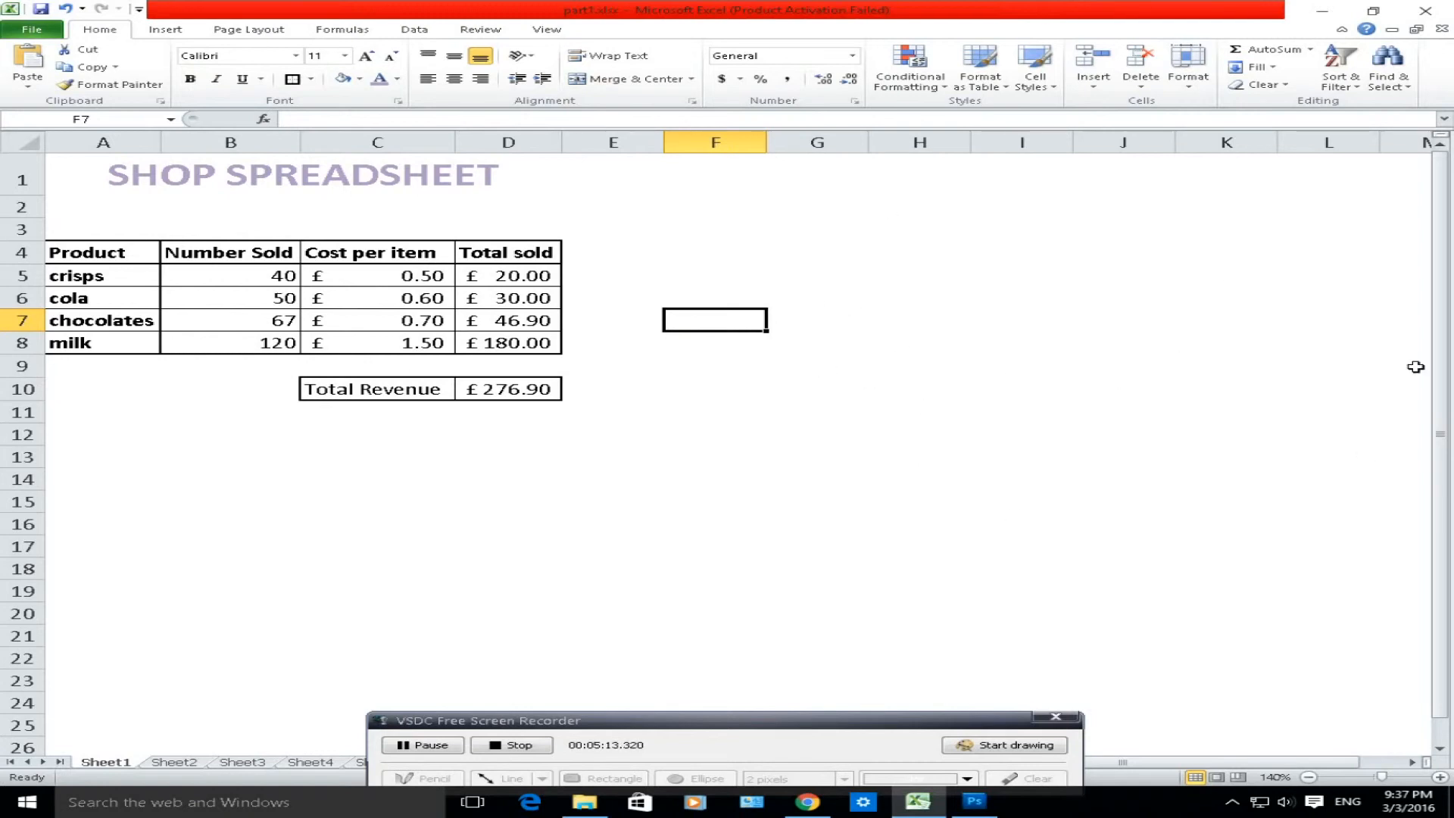
- Fill the column headings in A4:D4 with a light purple theme colour
{"action": "left_click_drag", "start_coordinate": [80, 251], "coordinate": [480, 328]}
{"action": "left_click_drag", "start_coordinate": [490, 383], "coordinate": [424, 390]}
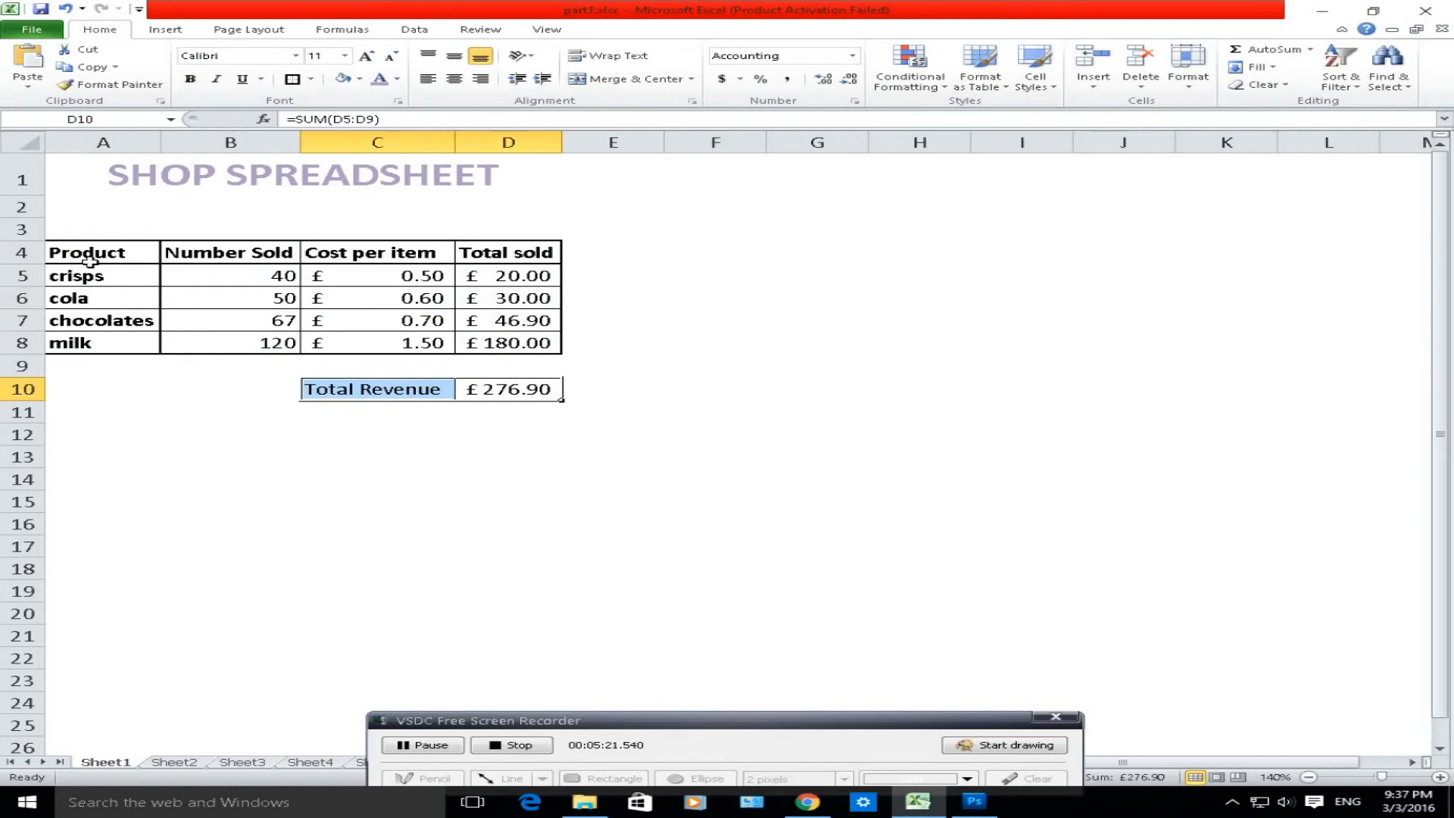
{"action": "left_click_drag", "start_coordinate": [89, 255], "coordinate": [463, 254]}
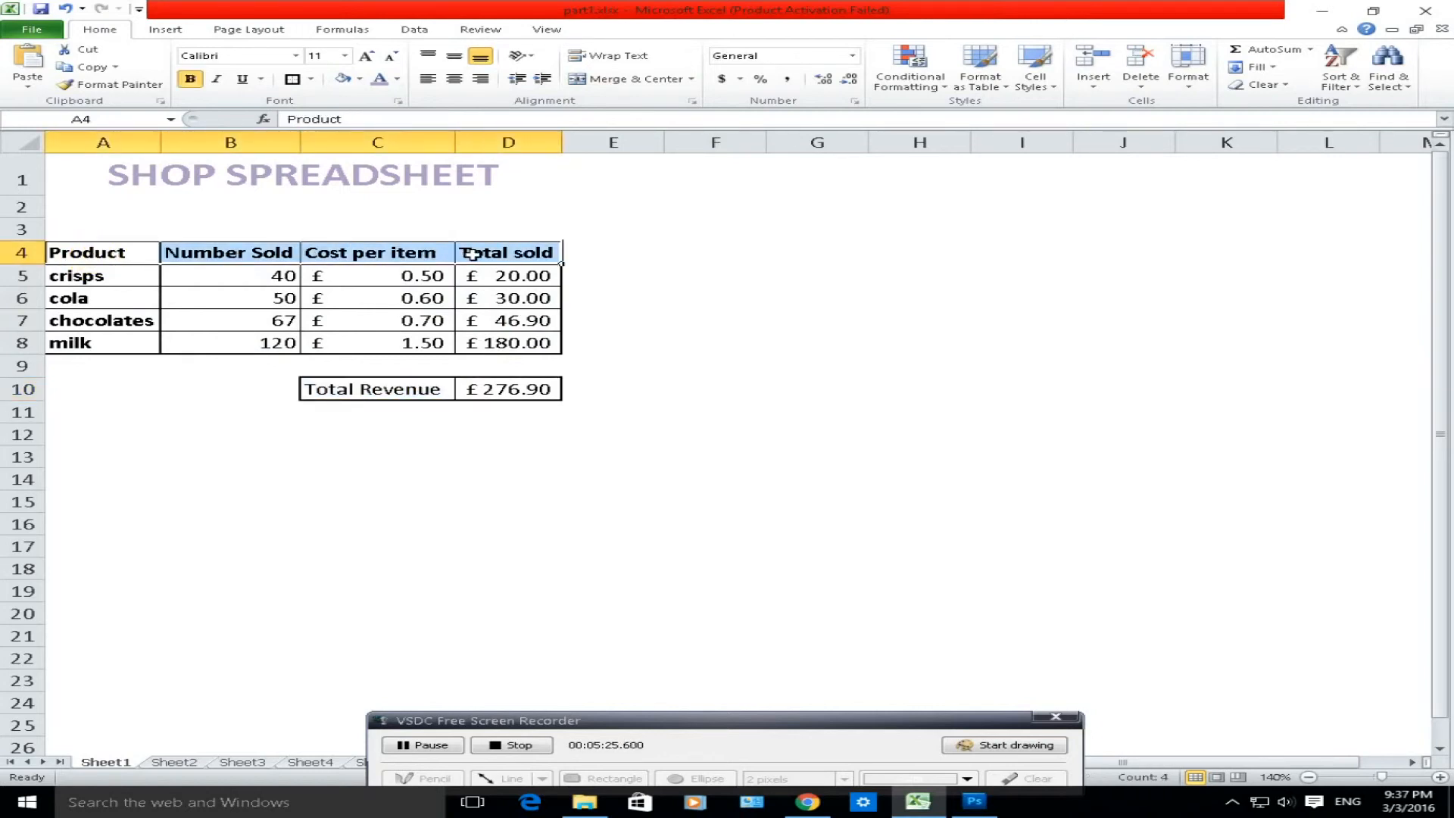
{"action": "left_click", "coordinate": [359, 79]}
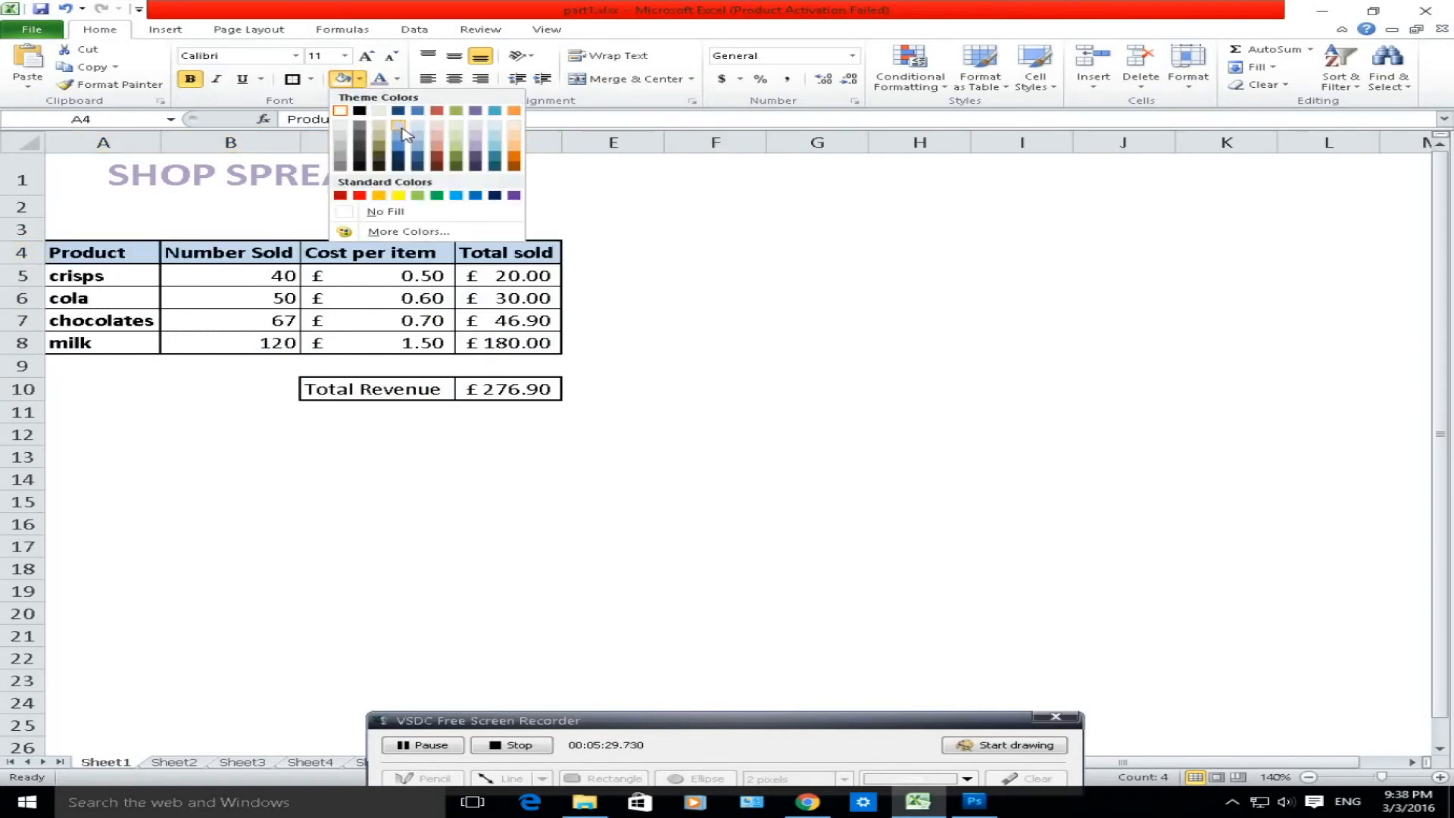
{"action": "left_click", "coordinate": [494, 144]}
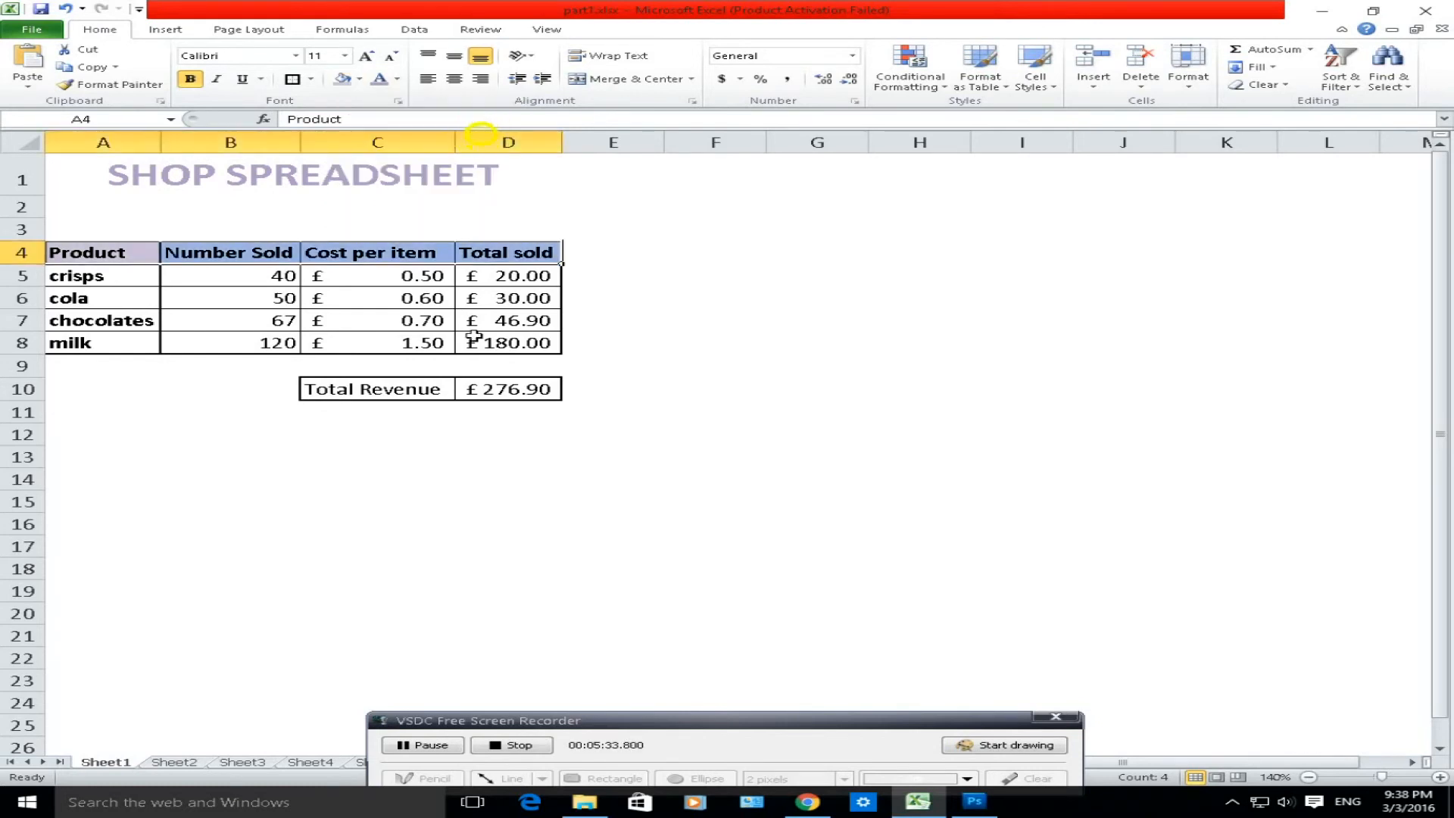
{"action": "left_click", "coordinate": [537, 428]}
- Fill the product names in A5:A8 with the palest purple theme colour
{"action": "left_click_drag", "start_coordinate": [72, 276], "coordinate": [81, 338]}
{"action": "left_click_drag", "start_coordinate": [81, 276], "coordinate": [91, 342]}
{"action": "left_click", "coordinate": [359, 79]}
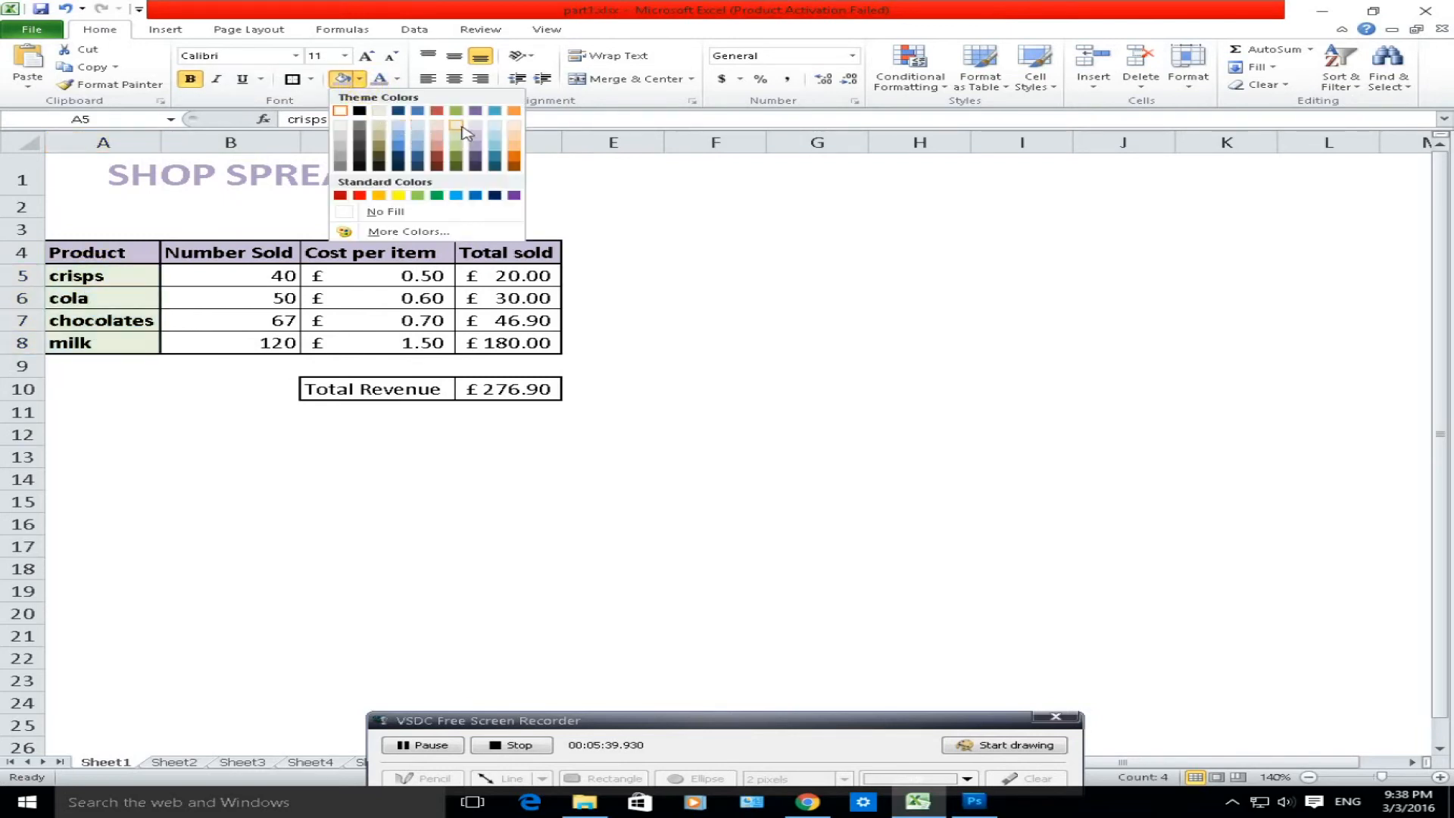
{"action": "left_click", "coordinate": [473, 127]}
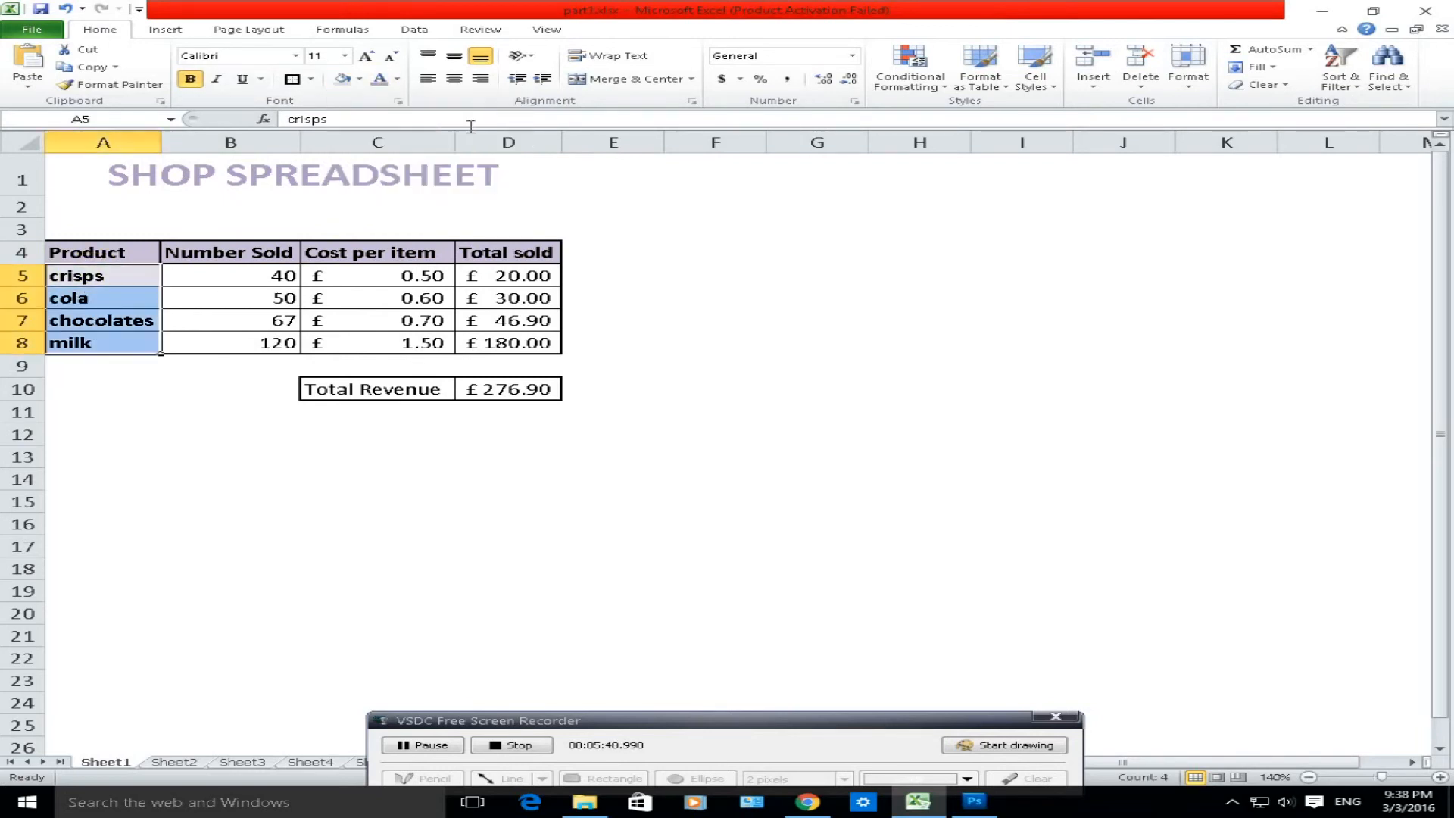
- Bold the Total Revenue label in C10 and give it the same pale purple fill as the product names
{"action": "left_click", "coordinate": [390, 392]}
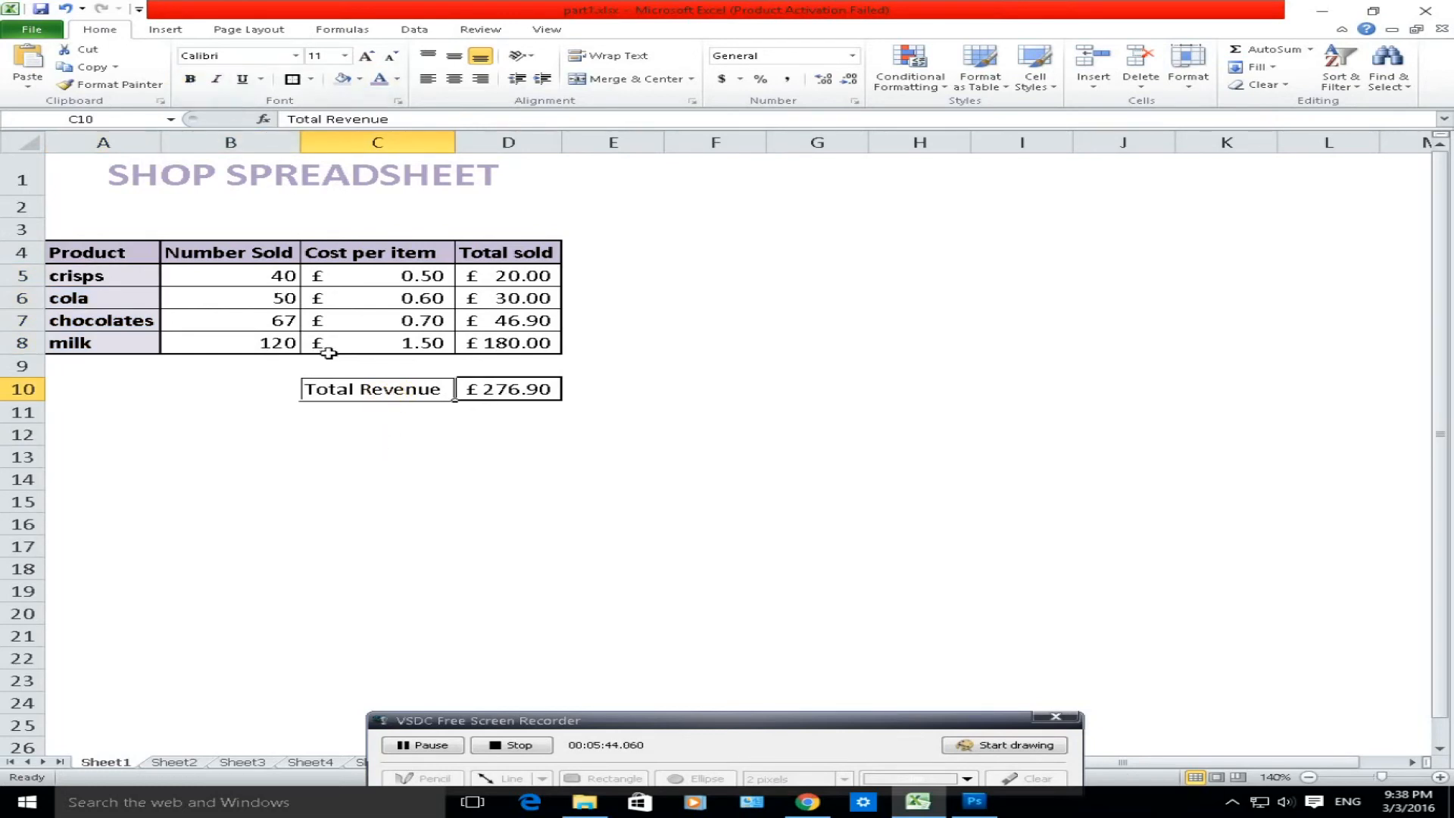
{"action": "left_click", "coordinate": [191, 80]}
{"action": "left_click", "coordinate": [344, 80]}
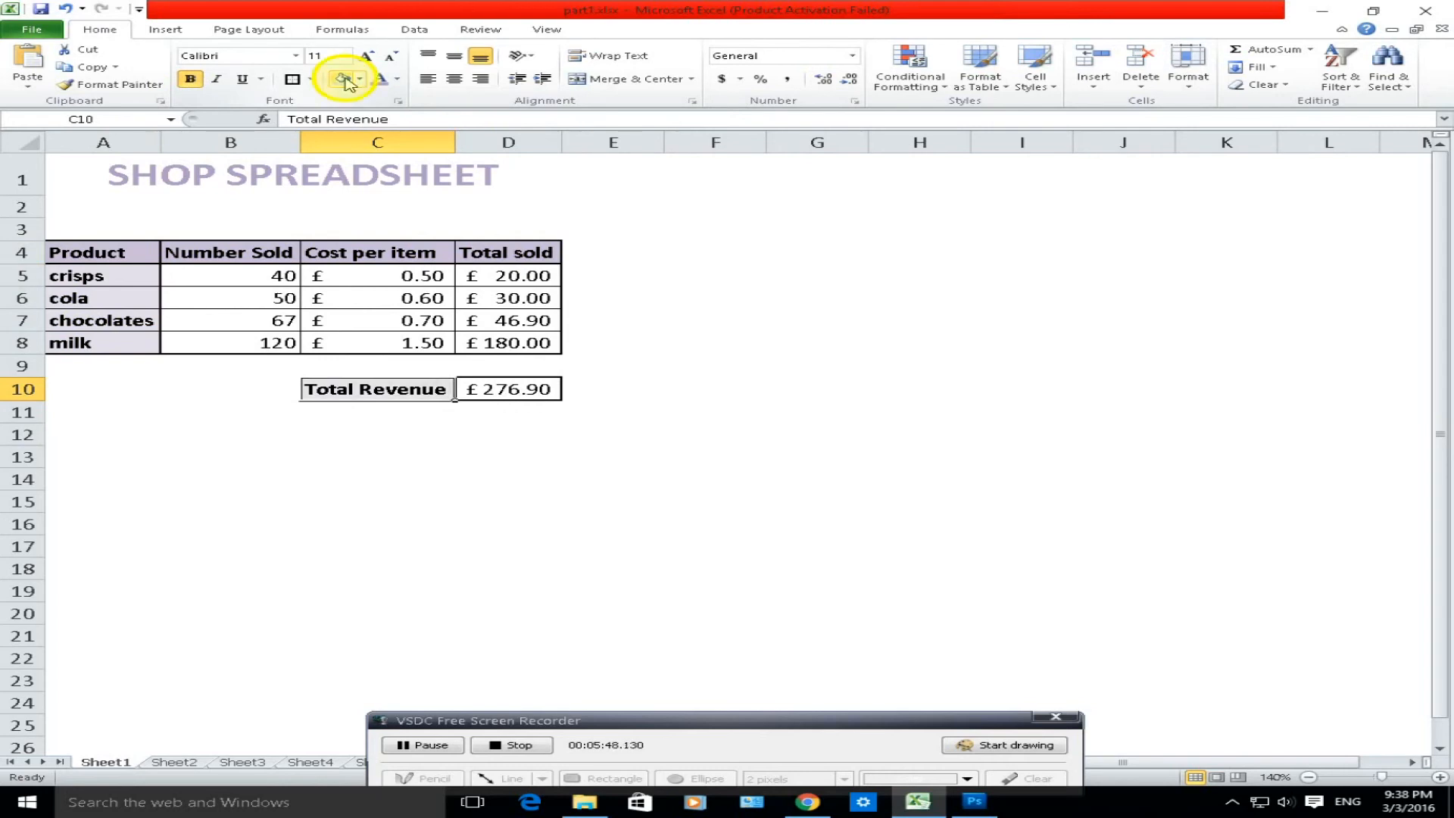
{"action": "left_click", "coordinate": [636, 339]}
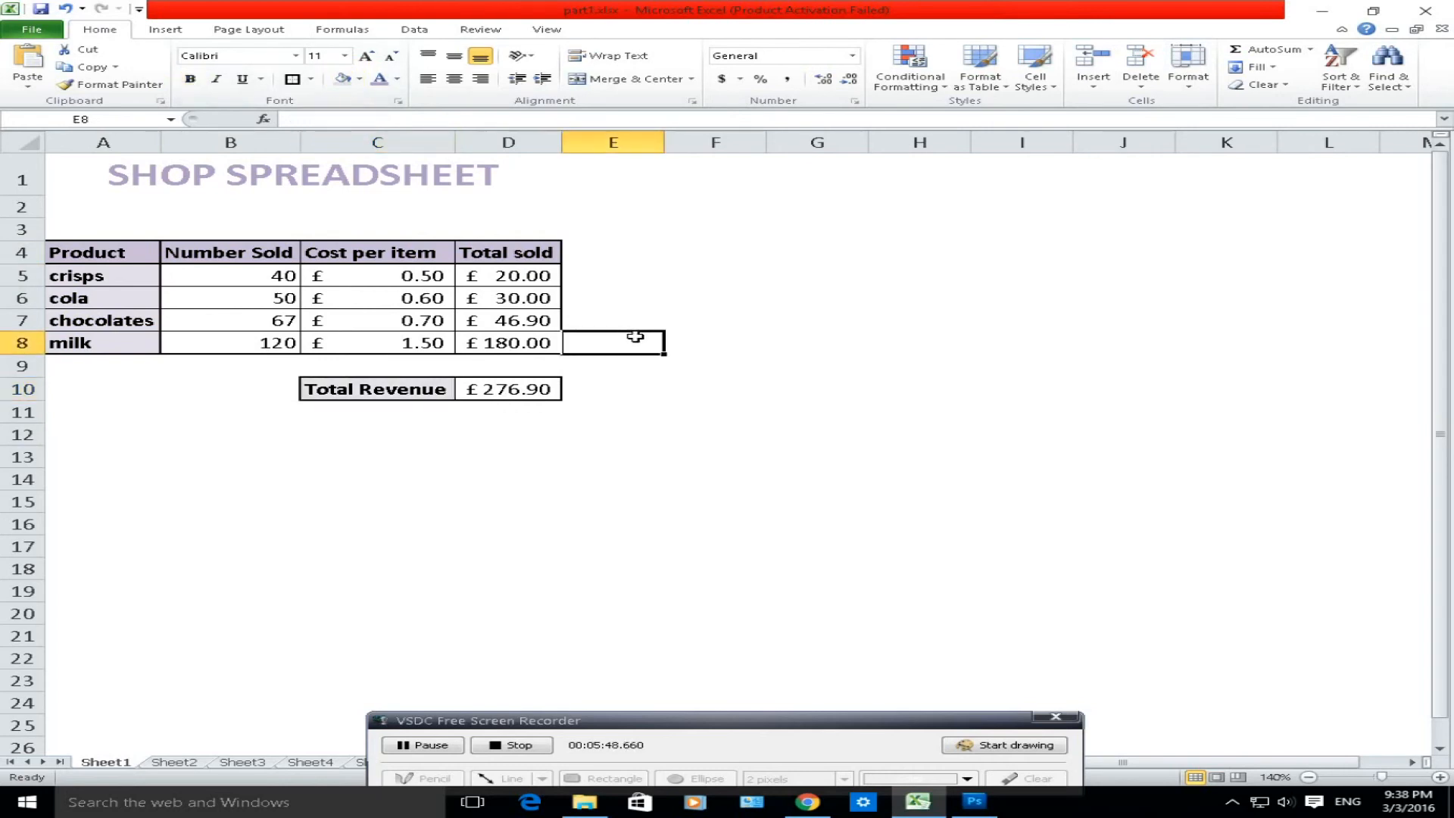
{"action": "left_click", "coordinate": [765, 432]}
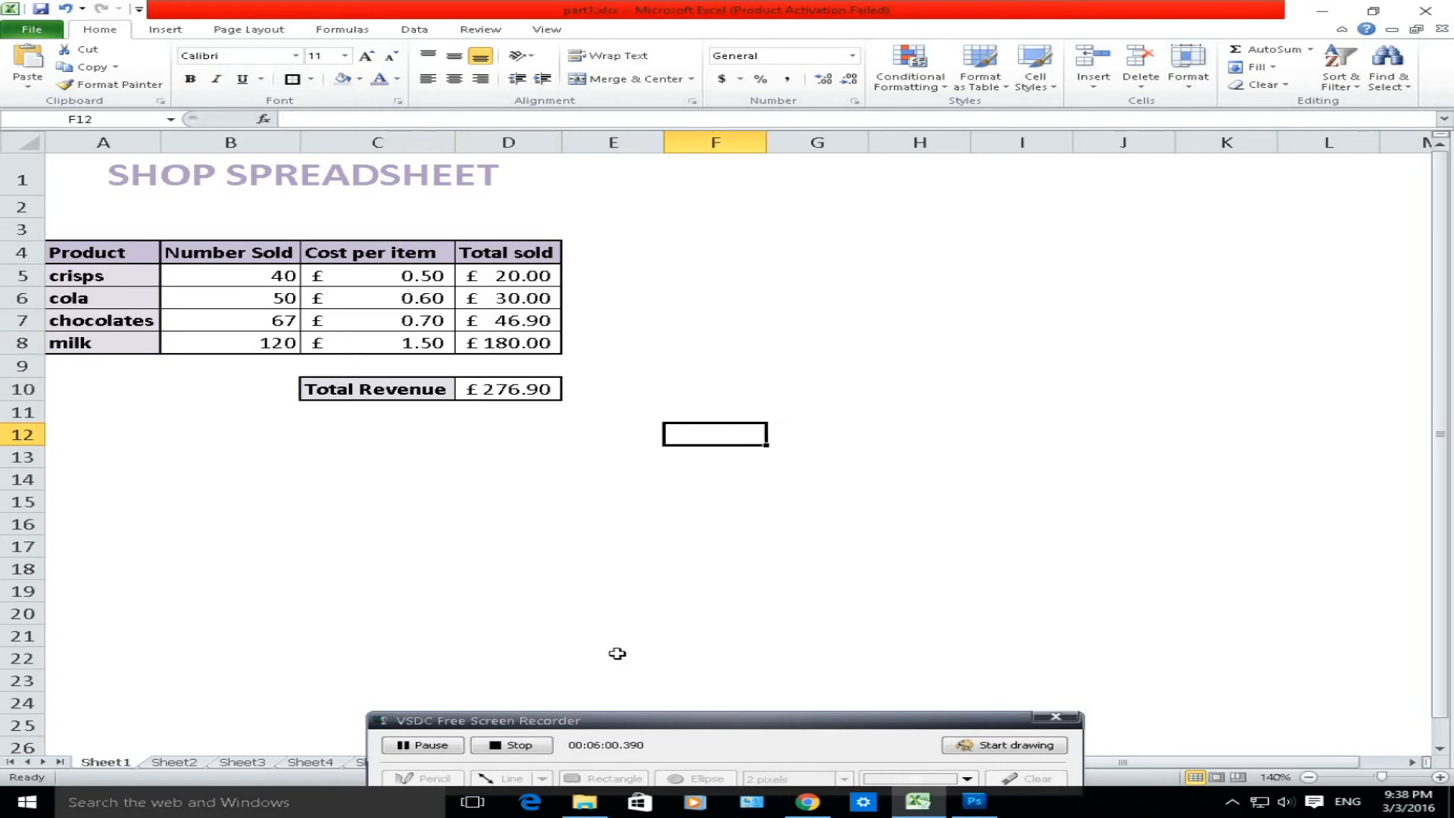
{"action": "left_click", "coordinate": [536, 747]}
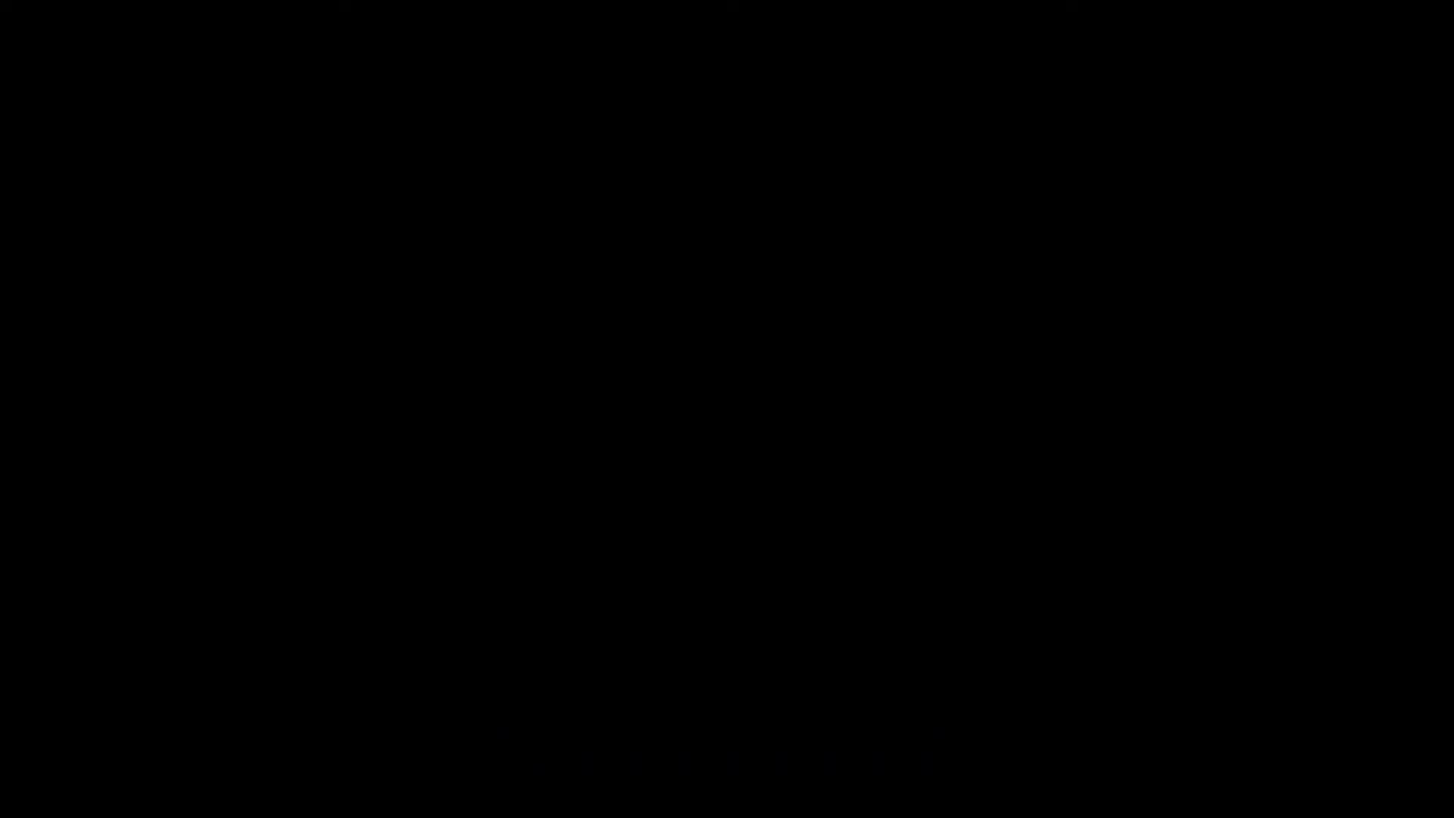